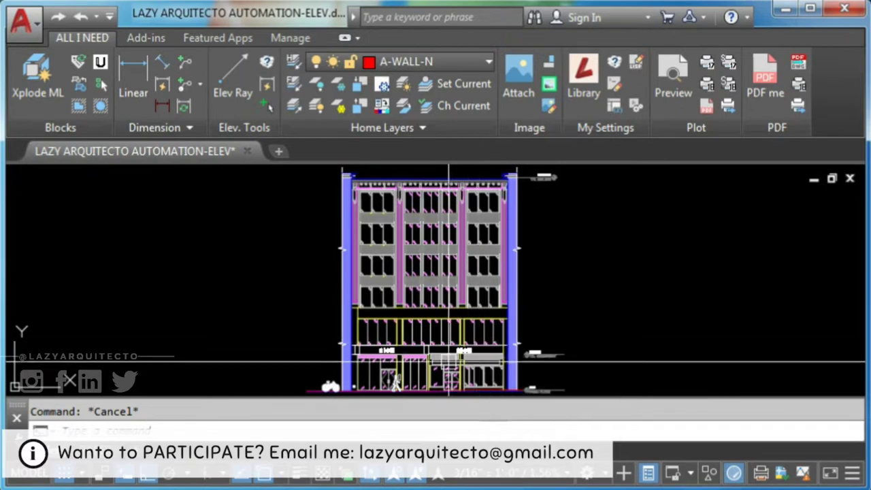
# Zoom in on the walking person figure and select it to see its Block Reference properties.
pyautogui.scroll(3, 393, 388)
pyautogui.moveTo(392, 385); pyautogui.dragTo(389, 269, button='middle')
pyautogui.scroll(2, 396, 318)
pyautogui.scroll(2, 396, 318)
pyautogui.click(408, 302)
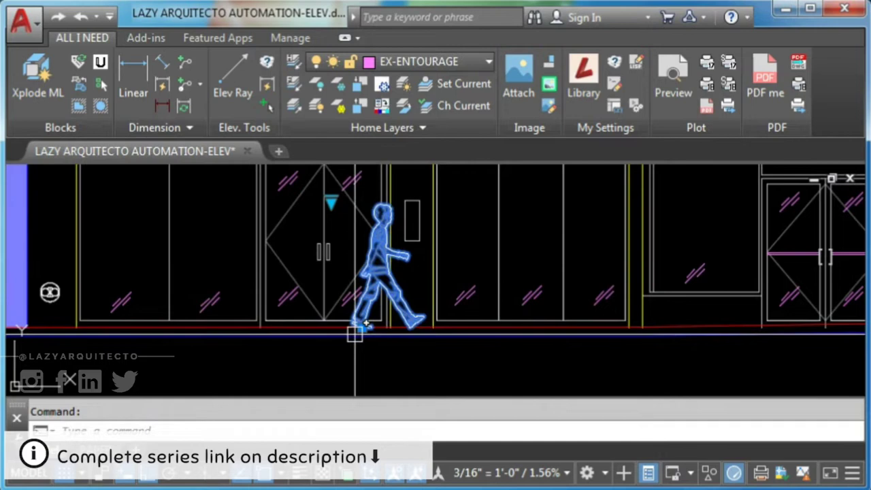
# Try exploding the walking figure, which fails, then open its DYN-PEOPLE block definition for editing.
pyautogui.write('x')
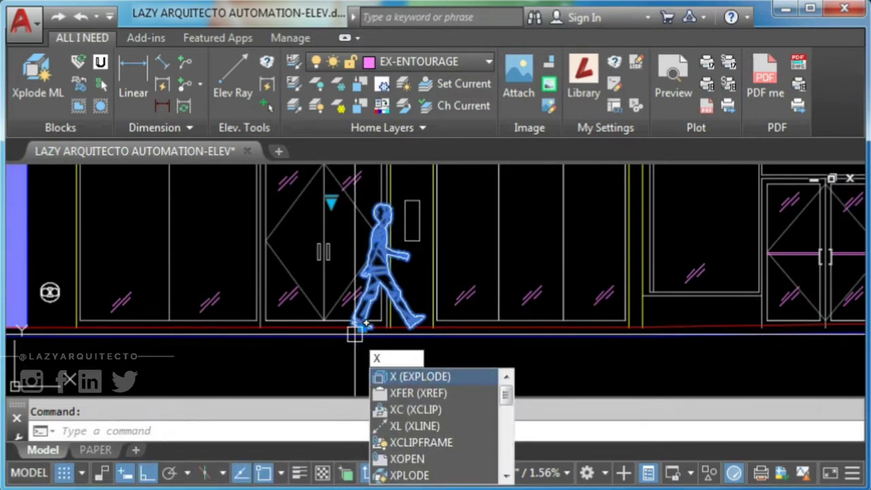
pyautogui.click(422, 374)
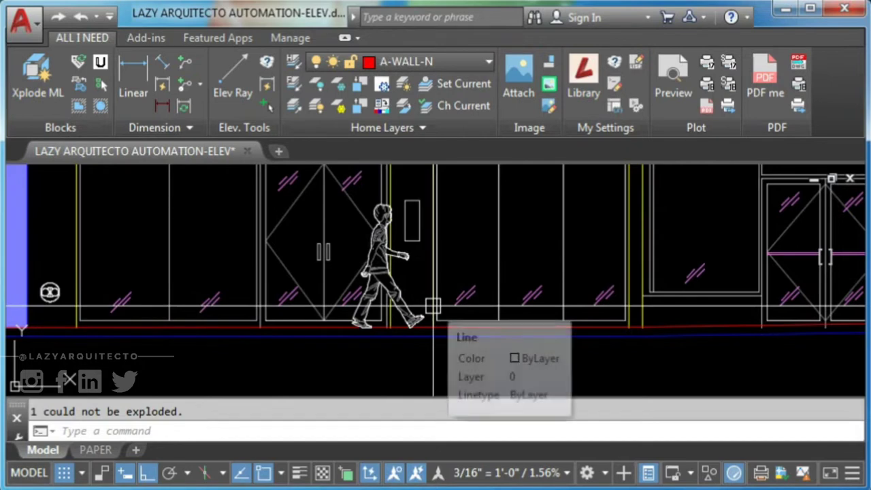
pyautogui.click(386, 281)
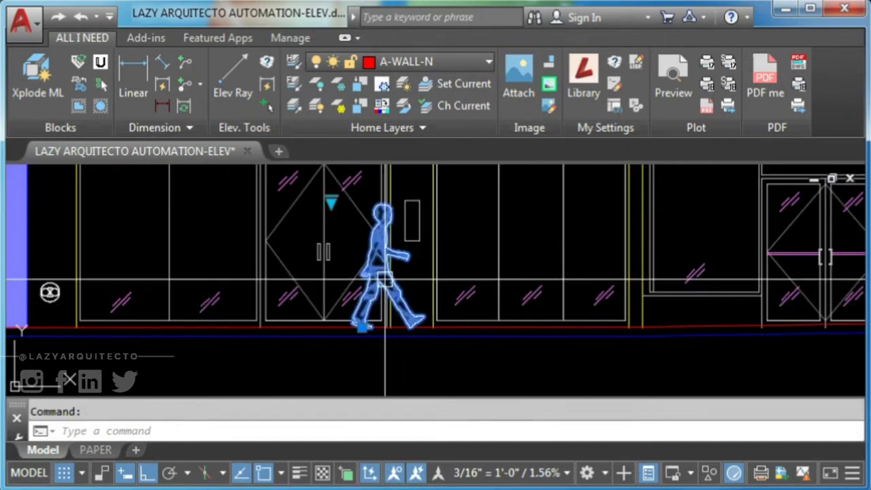
pyautogui.rightClick(386, 279)
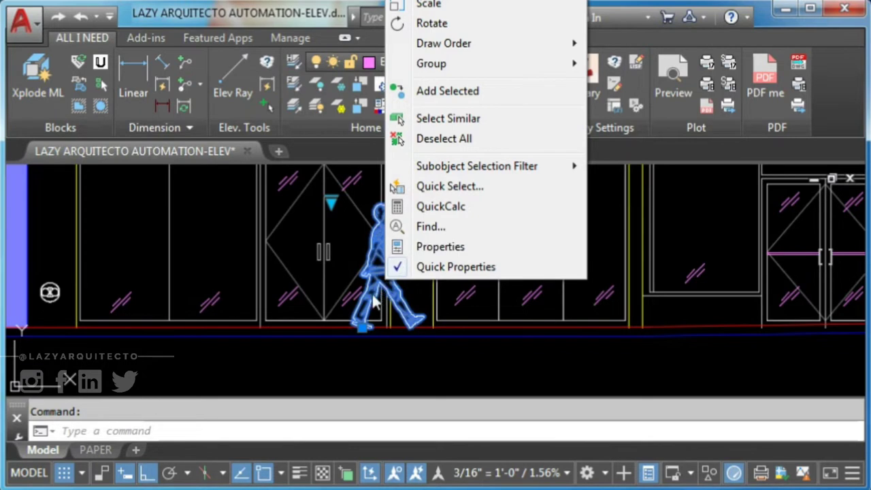
pyautogui.press('Escape')
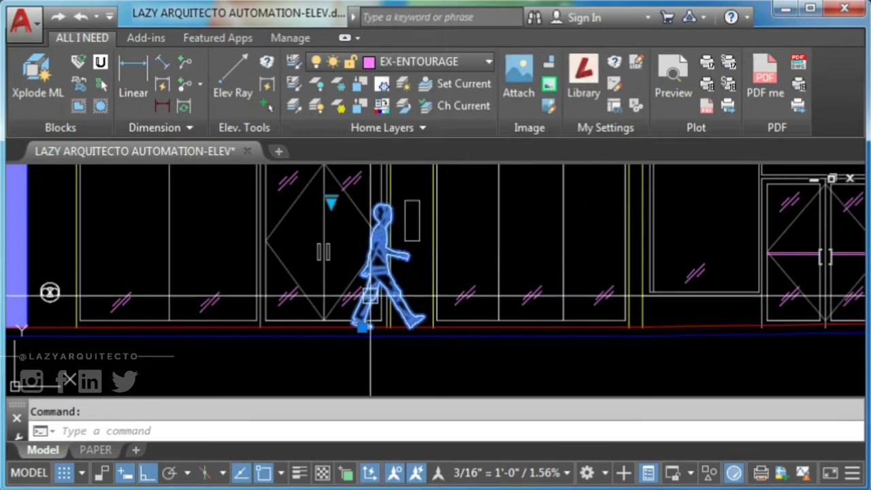
pyautogui.doubleClick(371, 307)
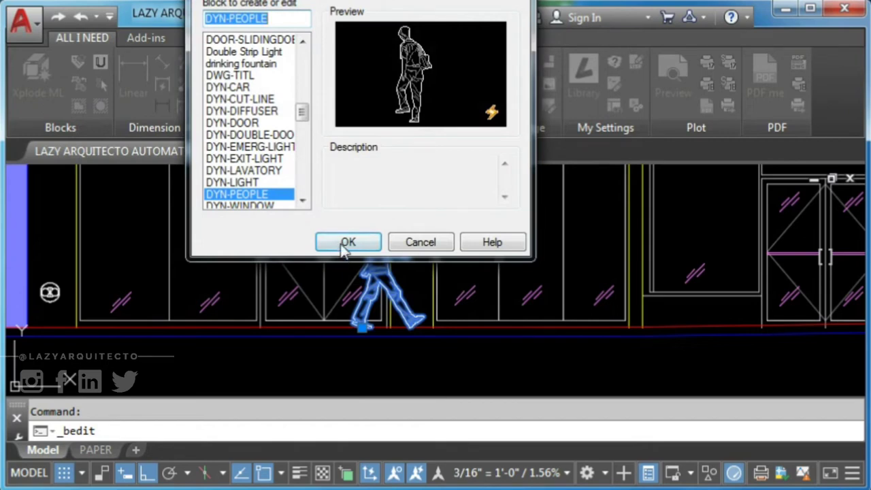
# Set Allow exploding to Yes for DYN-PEOPLE in the Block Editor, then close the editor.
pyautogui.click(341, 243)
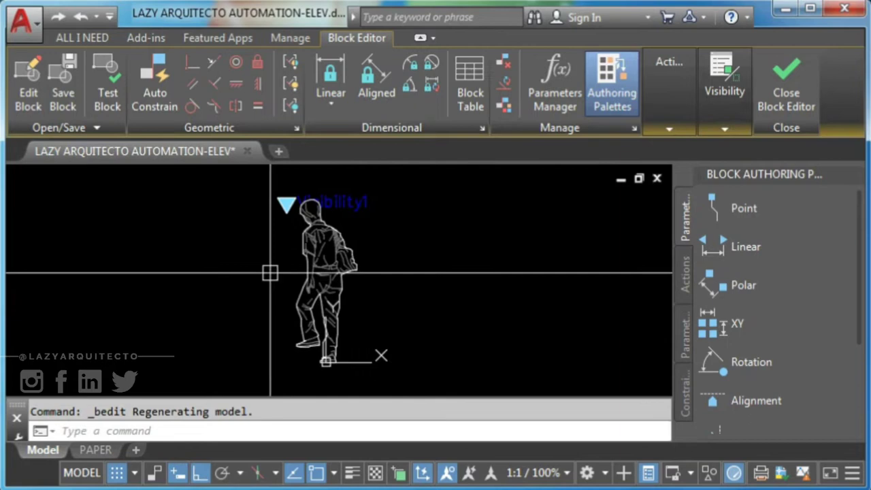
pyautogui.write('PR')
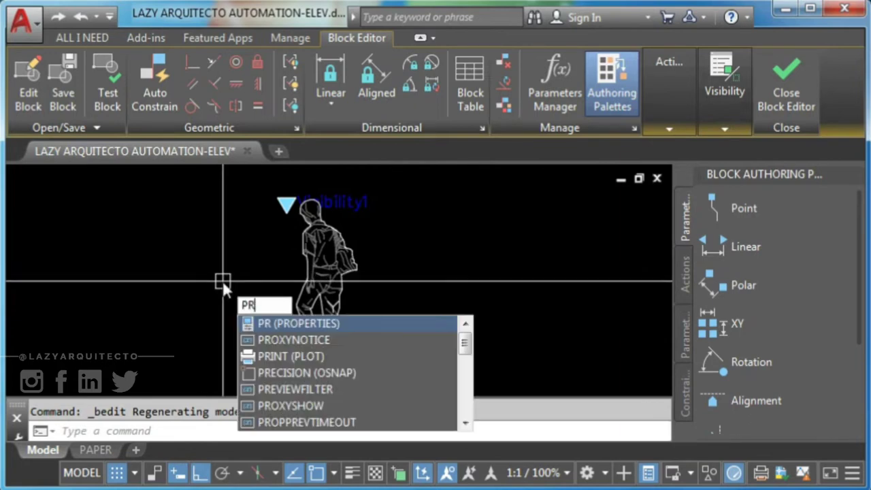
pyautogui.press('Return')
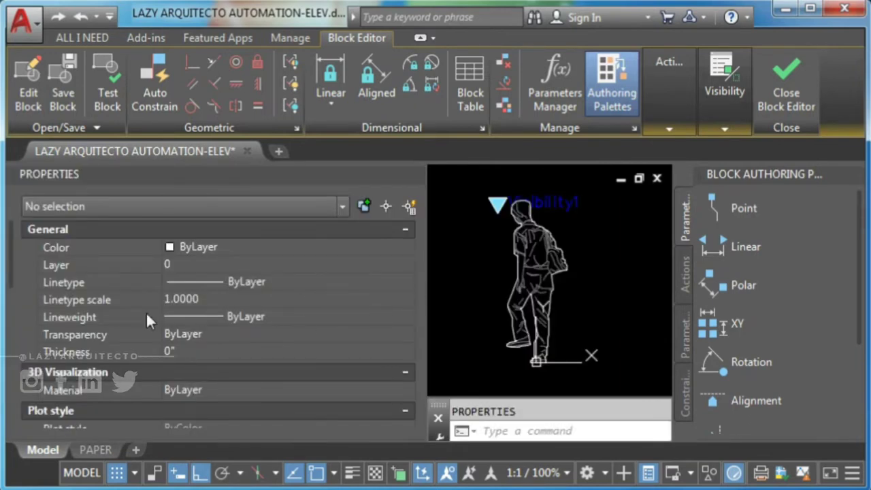
pyautogui.moveTo(12, 262); pyautogui.dragTo(19, 425)
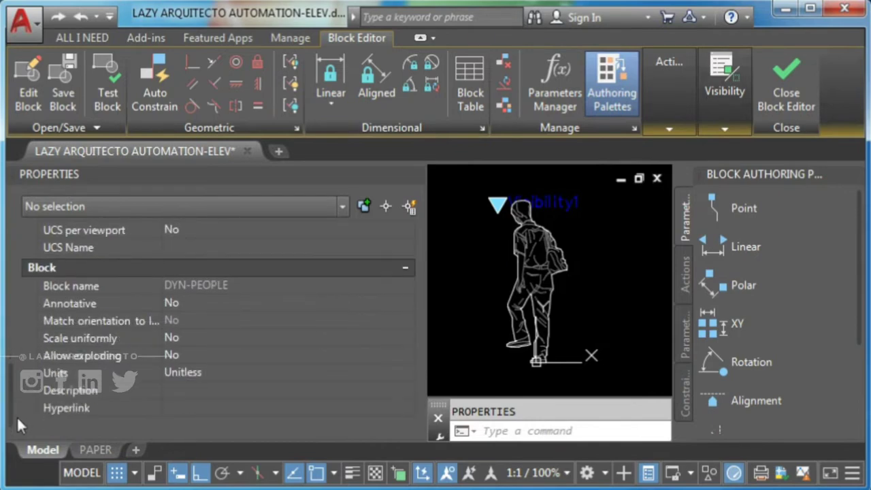
pyautogui.click(180, 354)
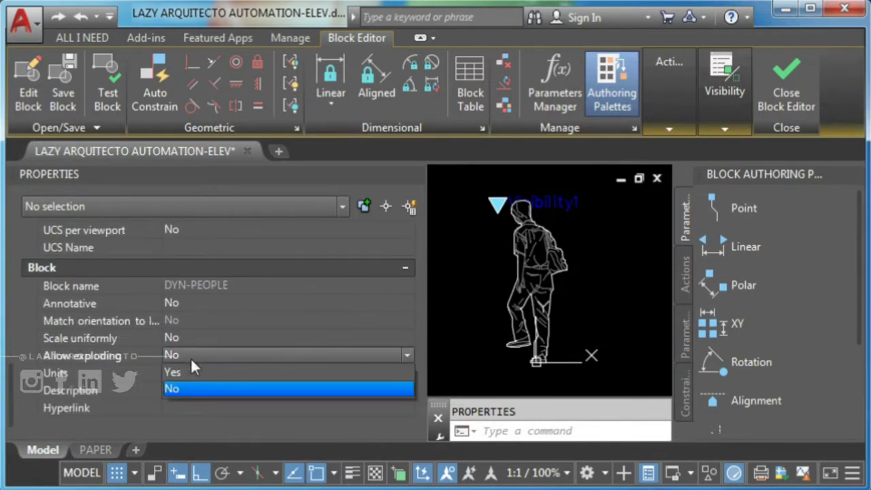
pyautogui.click(181, 371)
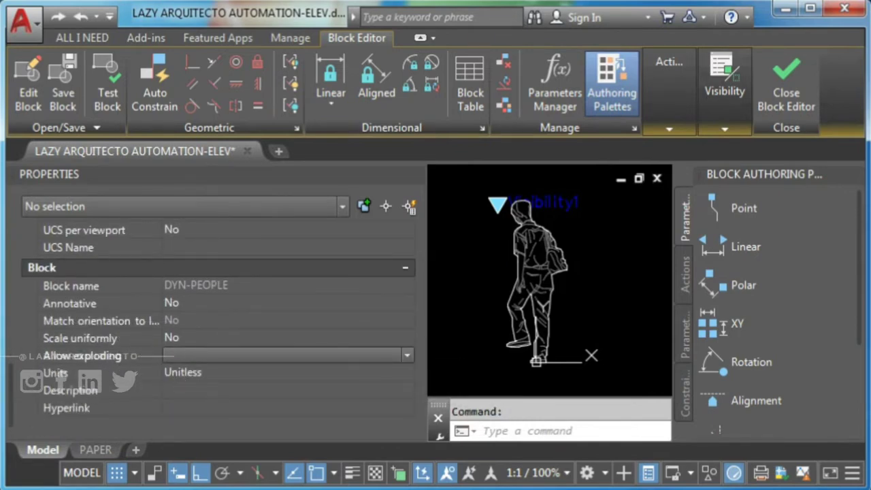
pyautogui.click(785, 90)
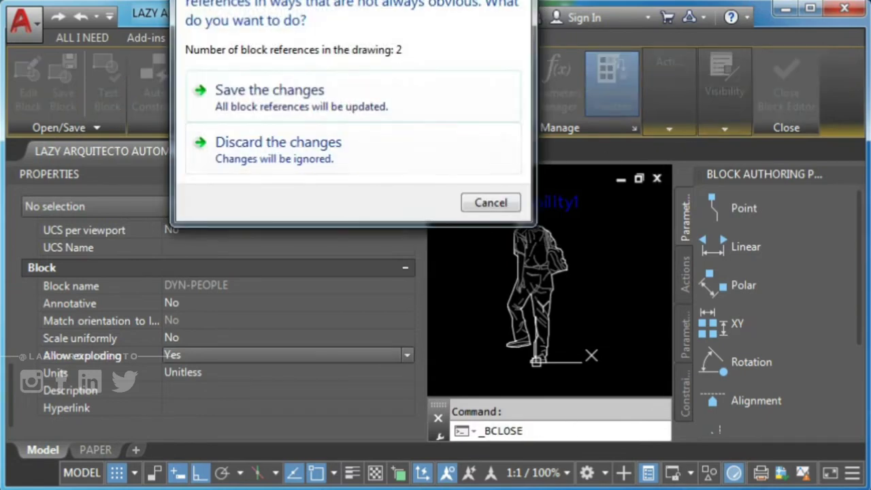
# Save the DYN-PEOPLE block changes and select the walking figure up close.
pyautogui.click(283, 96)
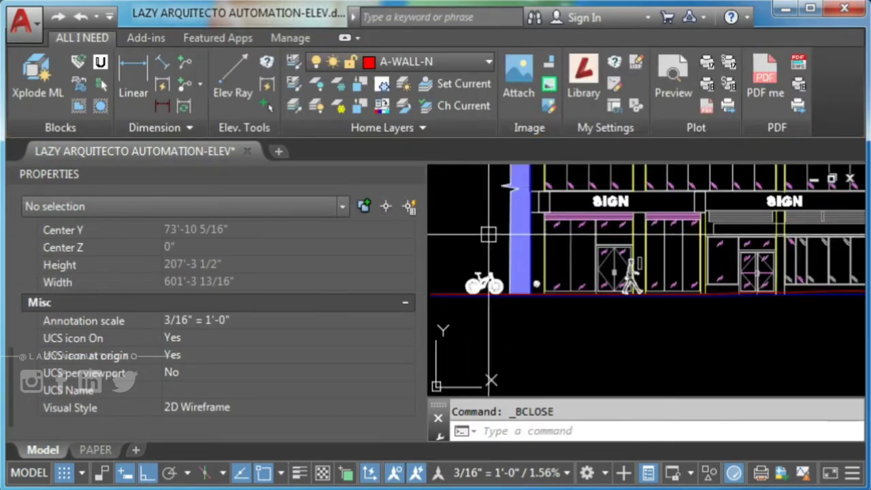
pyautogui.click(414, 175)
pyautogui.scroll(5, 408, 285)
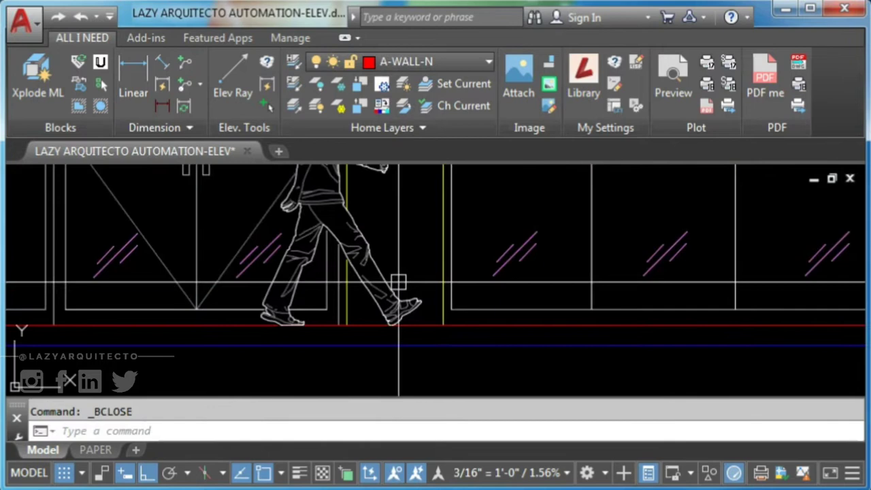
pyautogui.moveTo(397, 282); pyautogui.dragTo(415, 346, button='middle')
pyautogui.scroll(-2, 415, 346)
pyautogui.click(407, 334)
# Explode the walking figure into separate lines and check the loose linework.
pyautogui.write('x')
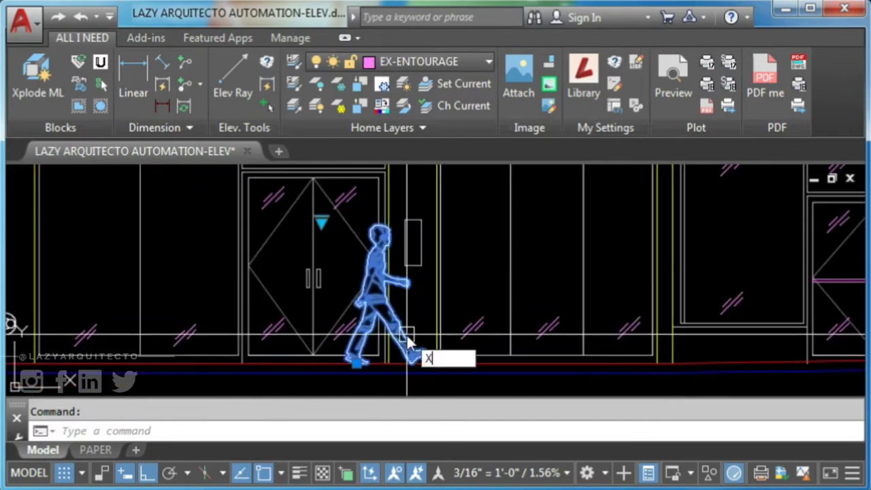
pyautogui.click(478, 377)
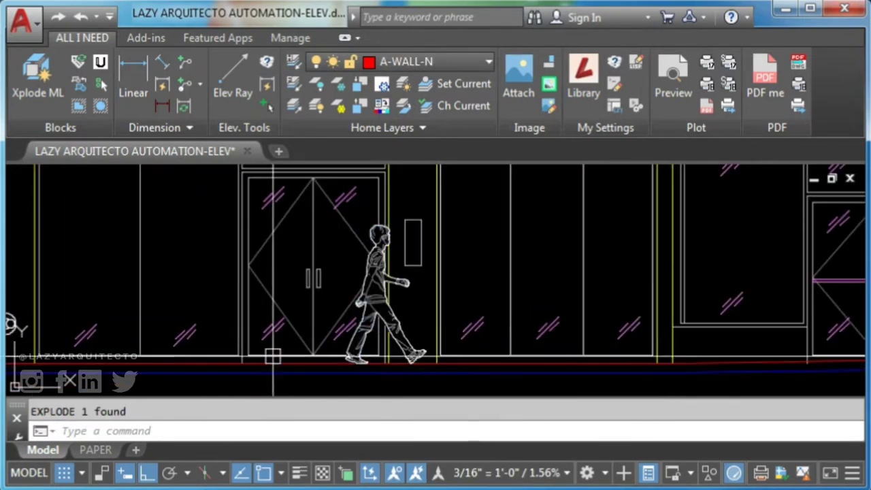
pyautogui.click(398, 243)
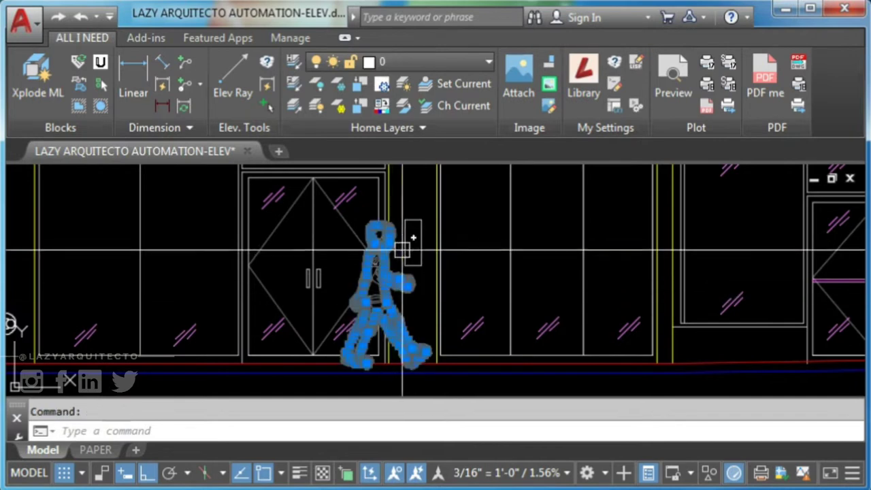
pyautogui.scroll(4, 385, 235)
pyautogui.scroll(-3, 385, 225)
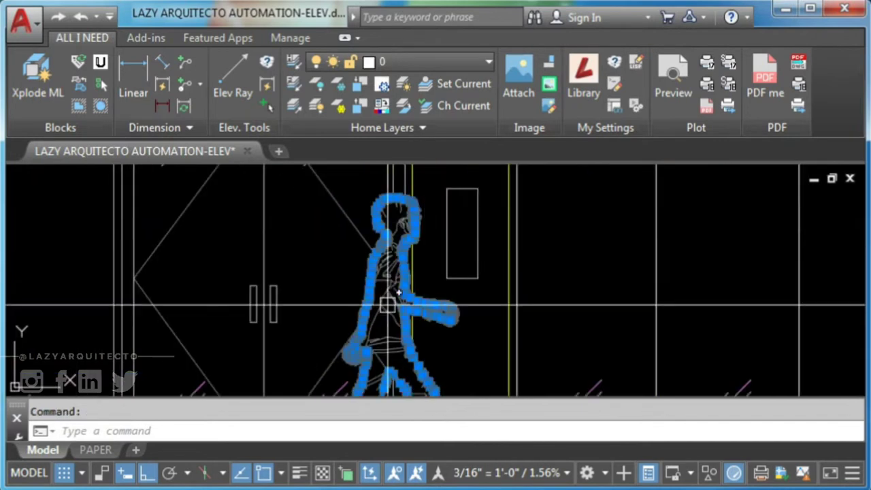
pyautogui.scroll(-1, 442, 258)
pyautogui.press('Escape')
# Zoom to the bicycle and try exploding it; AutoCAD reports it as a minserted block.
pyautogui.middleClick(458, 275)
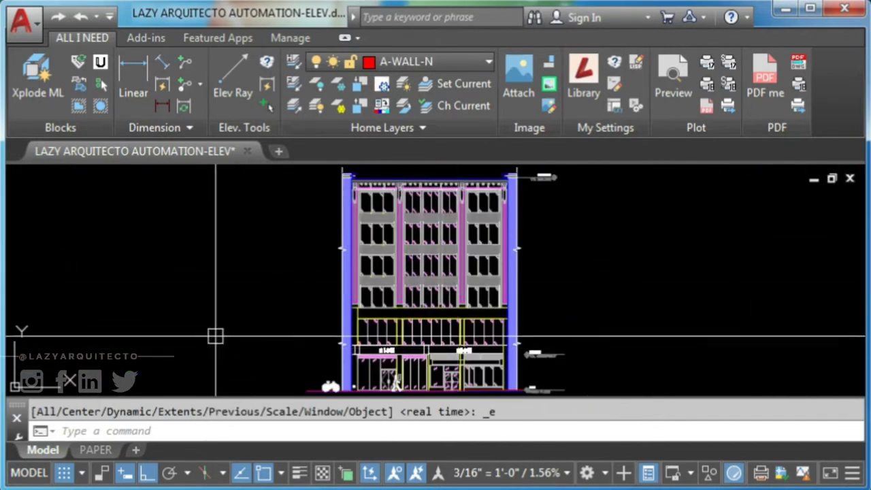
pyautogui.scroll(2, 334, 341)
pyautogui.scroll(5, 342, 334)
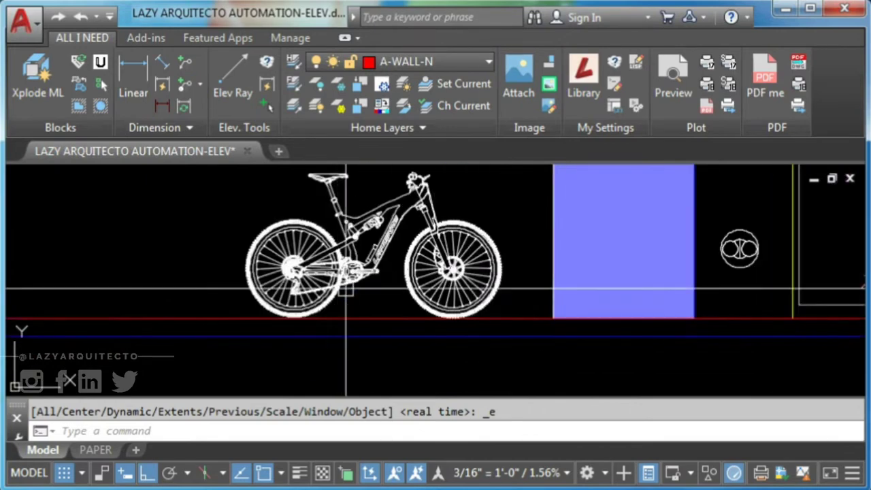
pyautogui.click(343, 320)
pyautogui.moveTo(343, 334); pyautogui.dragTo(331, 372, button='middle')
pyautogui.write('x')
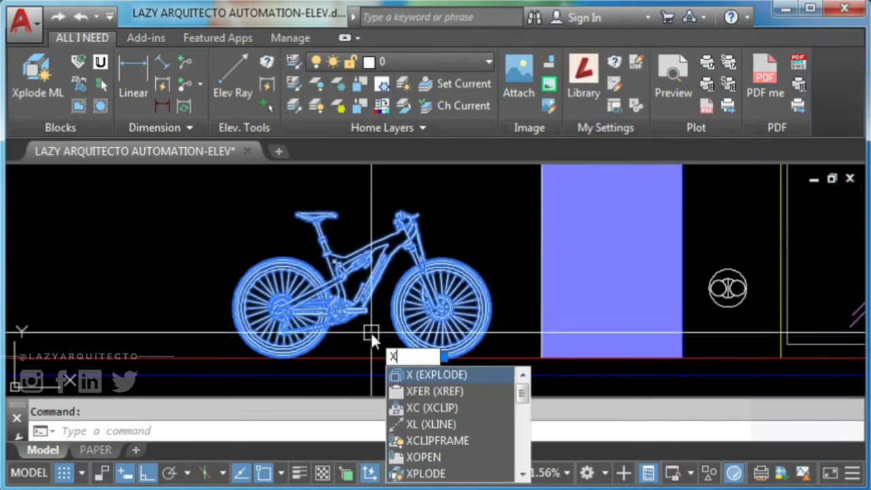
pyautogui.click(443, 370)
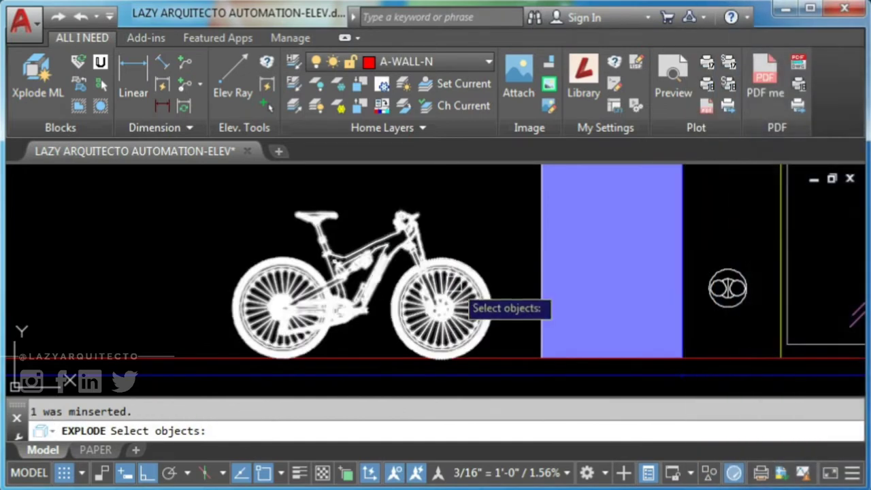
pyautogui.press('Return')
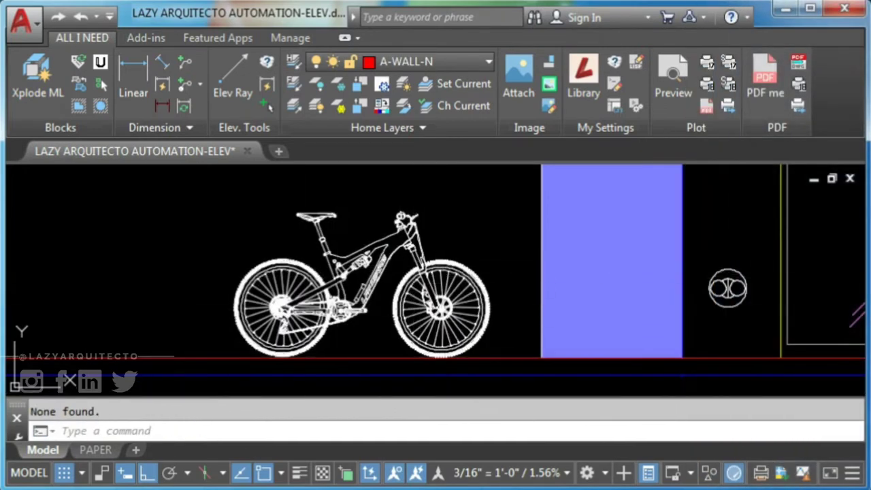
# Try editing the bicycle's block definition, dismiss the name-length error and cancel.
pyautogui.click(340, 308)
pyautogui.doubleClick(340, 305)
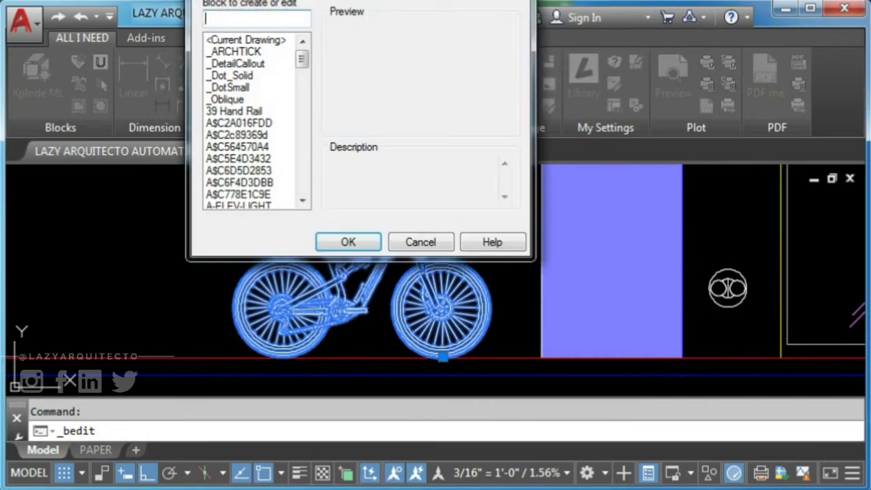
pyautogui.click(393, 286)
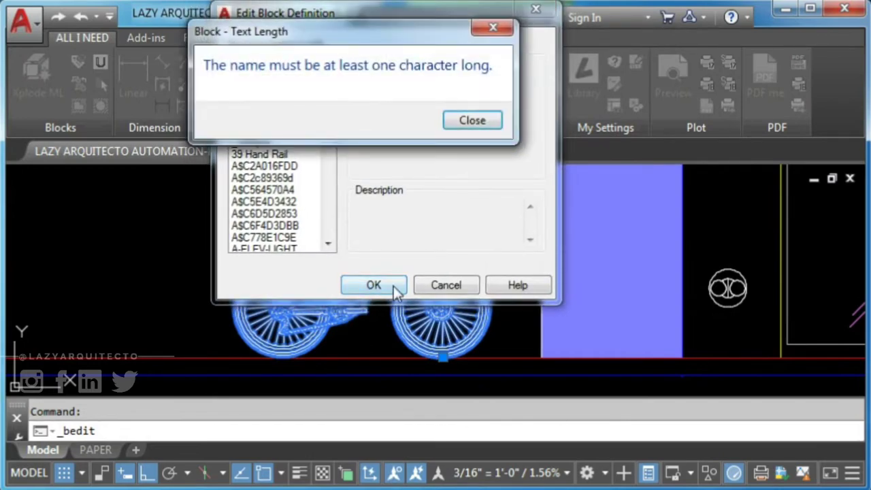
pyautogui.click(472, 119)
pyautogui.click(446, 285)
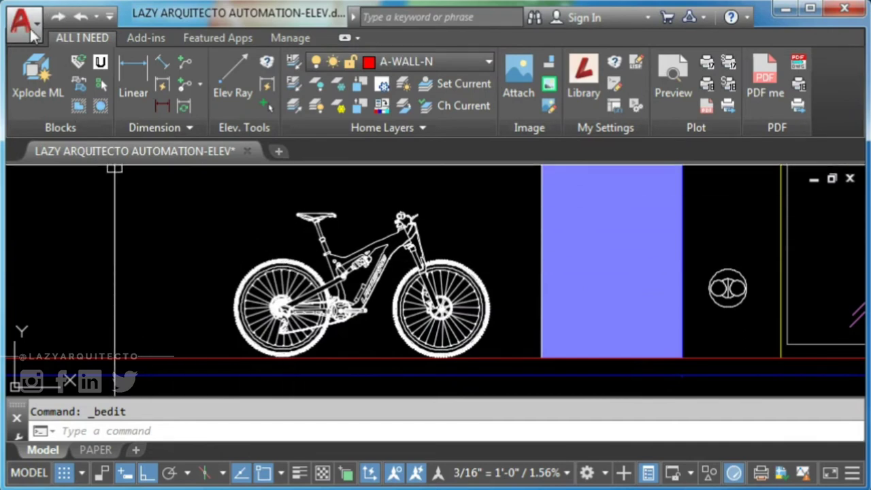
pyautogui.click(335, 285)
pyautogui.rightClick(337, 294)
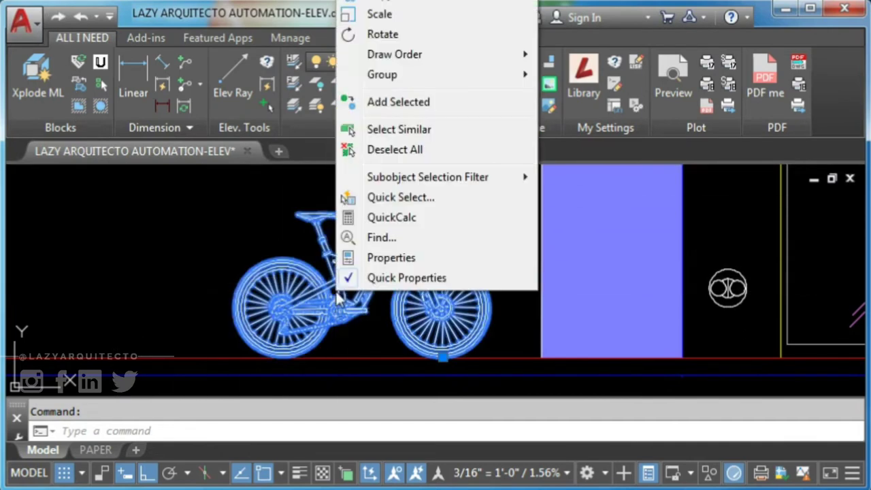
pyautogui.click(324, 343)
pyautogui.rightClick(303, 347)
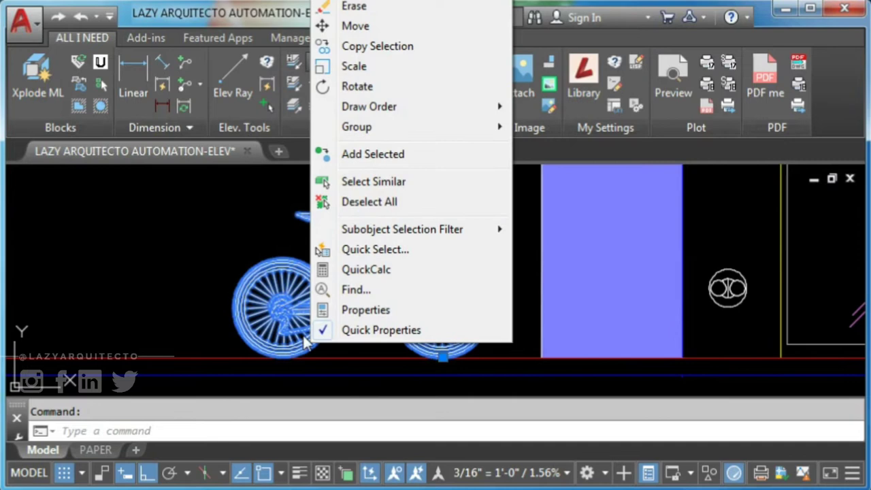
pyautogui.click(195, 194)
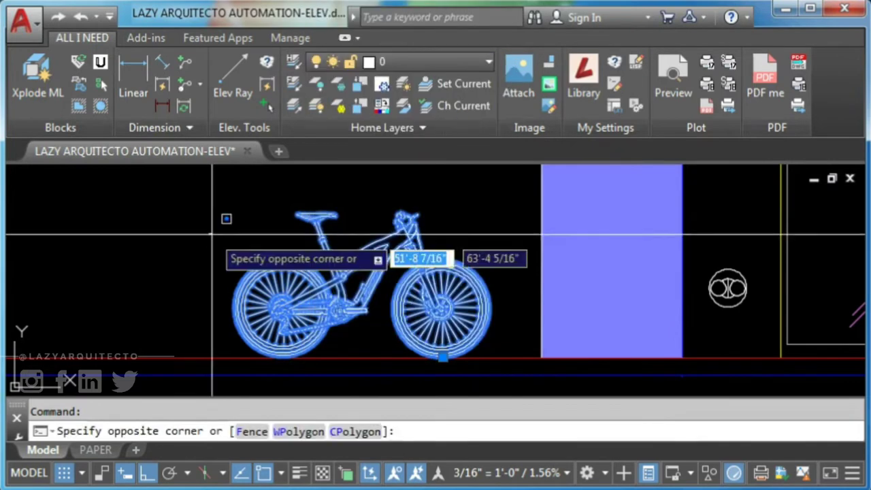
pyautogui.press('Escape')
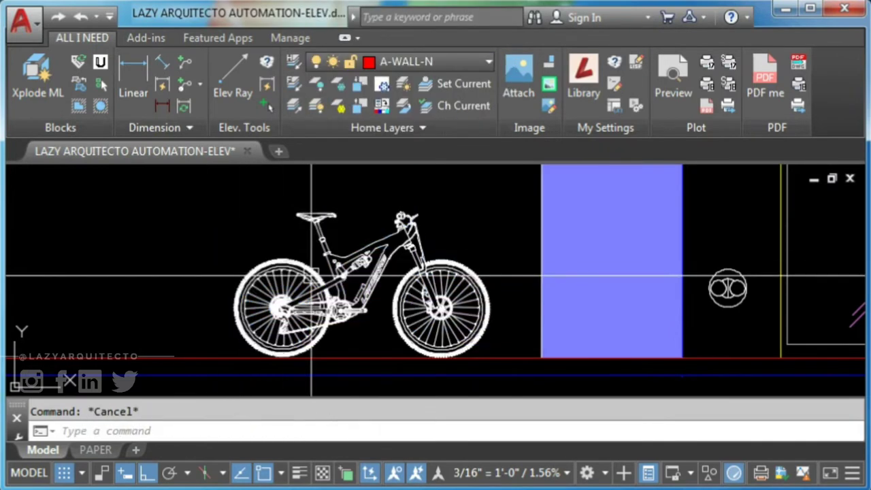
pyautogui.click(312, 276)
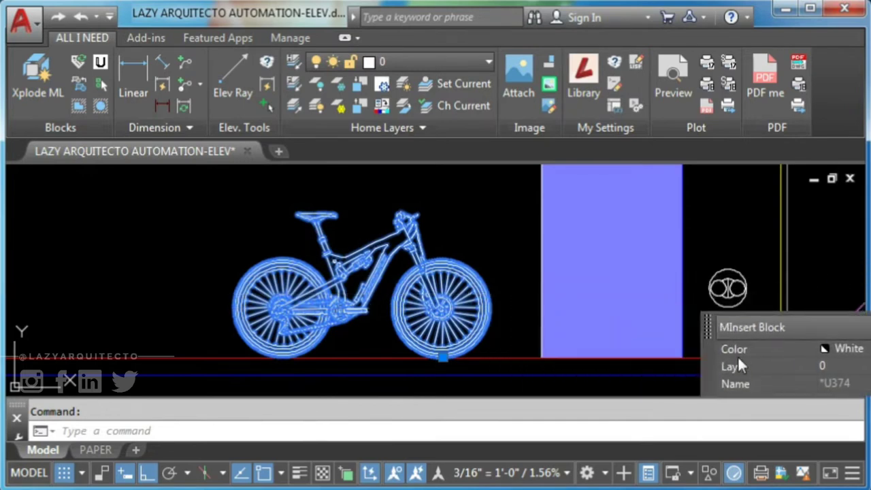
pyautogui.press('Escape')
pyautogui.click(402, 286)
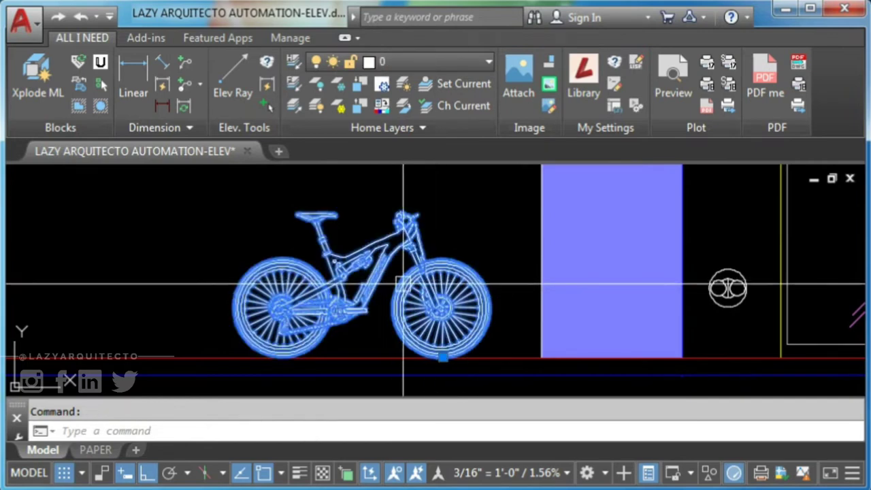
pyautogui.write('x')
pyautogui.press('Return')
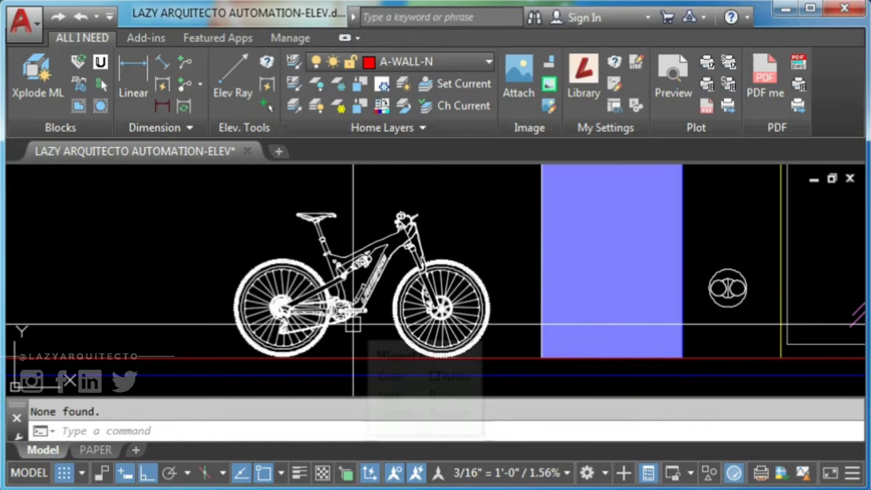
# Flatten the bicycle with hidden lines removed.
pyautogui.write('FLATTE')
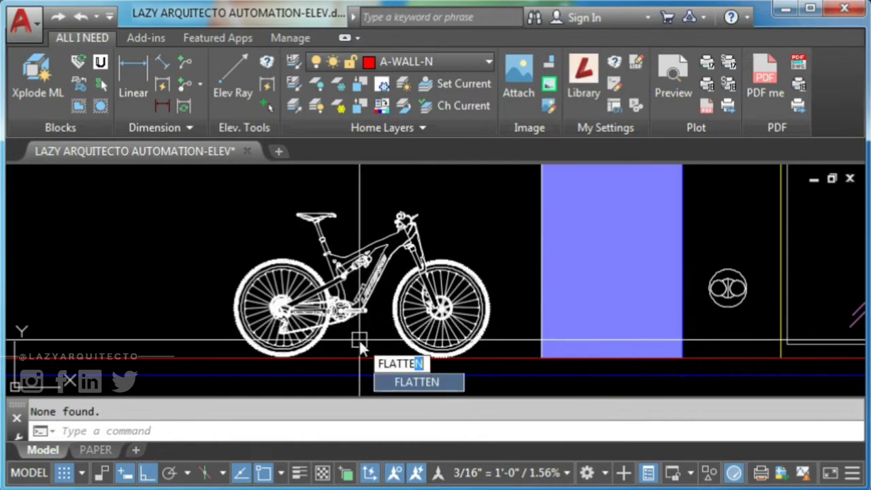
pyautogui.press('Return')
pyautogui.click(348, 316)
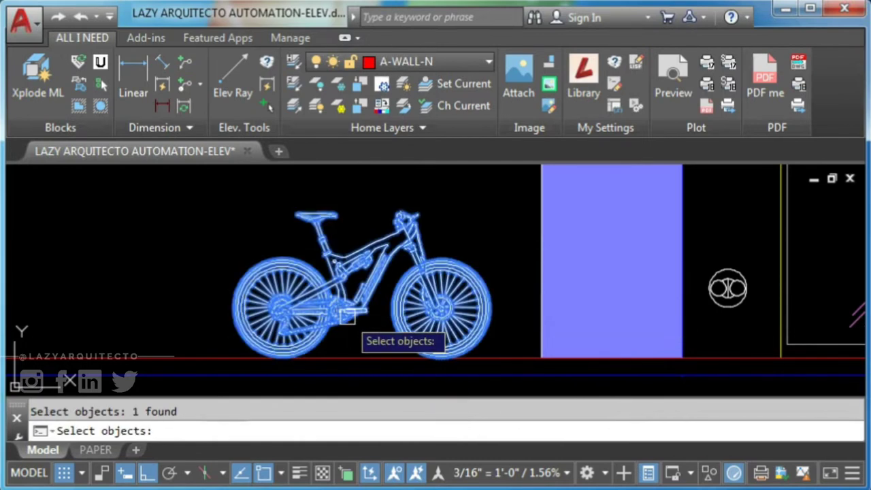
pyautogui.press('Return')
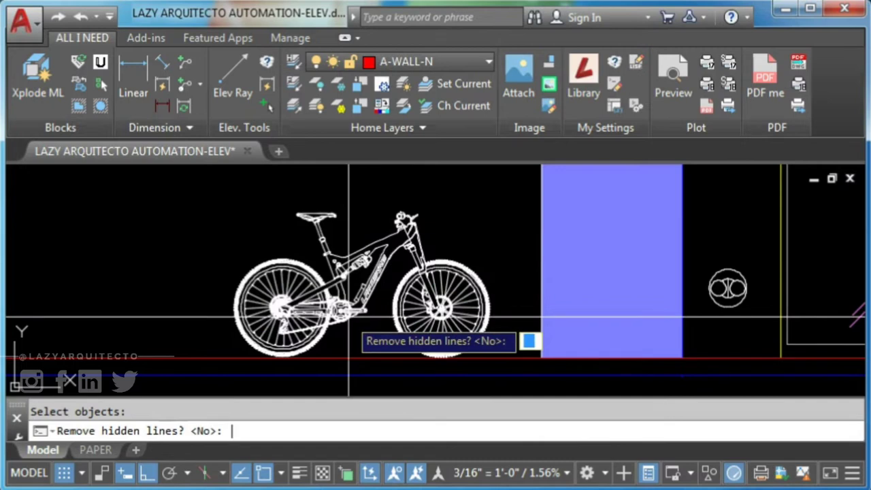
pyautogui.write('Y')
pyautogui.press('Return')
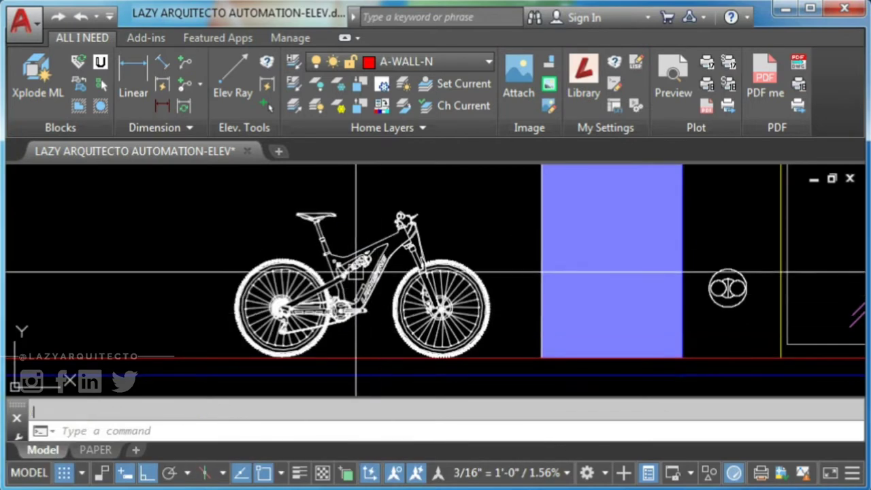
# Window-select the flattened bicycle and one frame piece to check the resulting linework.
pyautogui.click(224, 192)
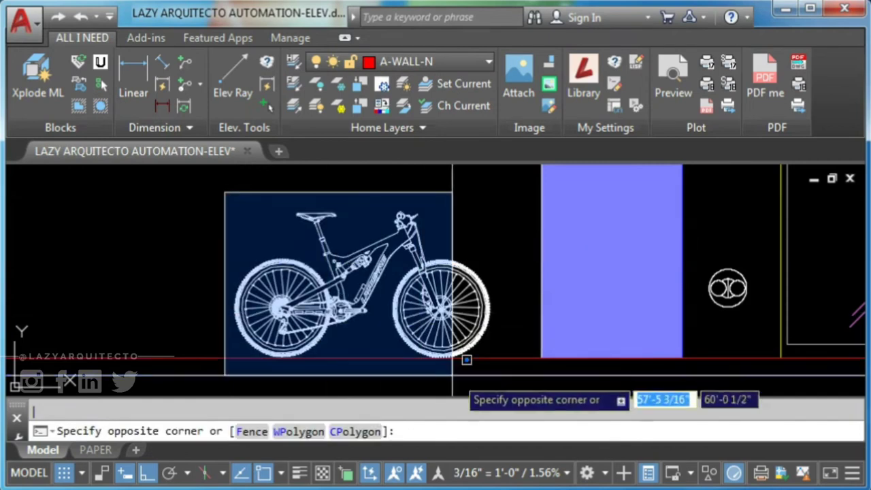
pyautogui.click(511, 368)
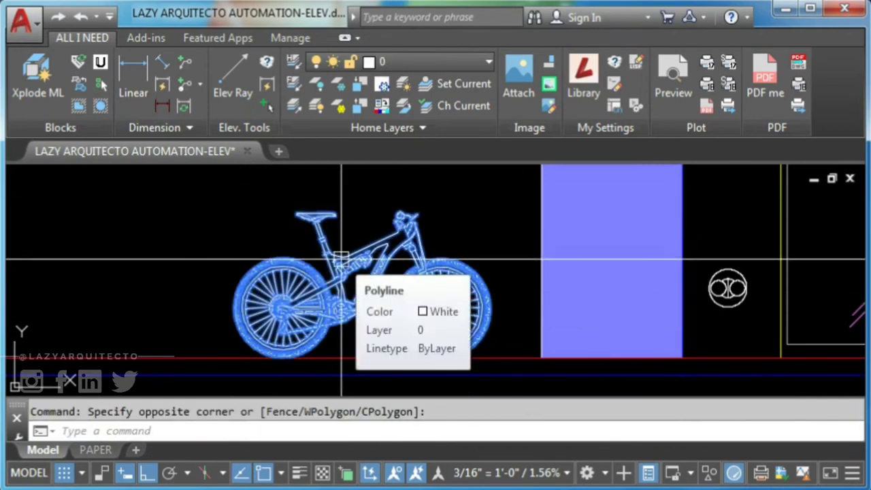
pyautogui.press('Escape')
pyautogui.click(374, 258)
pyautogui.press('Escape')
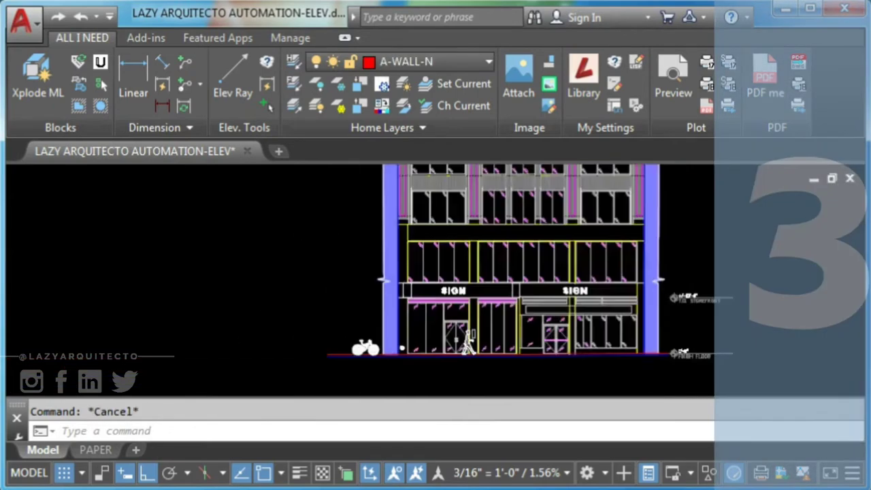
pyautogui.middleClick(323, 367)
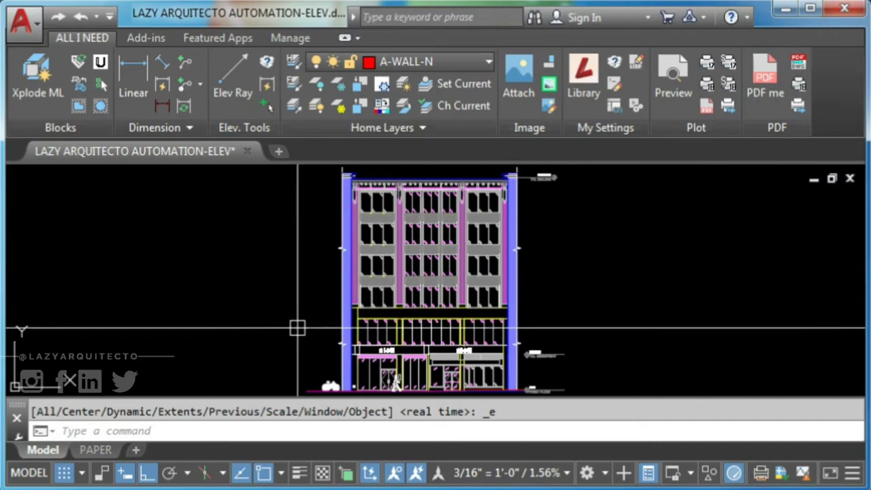
pyautogui.scroll(8, 334, 327)
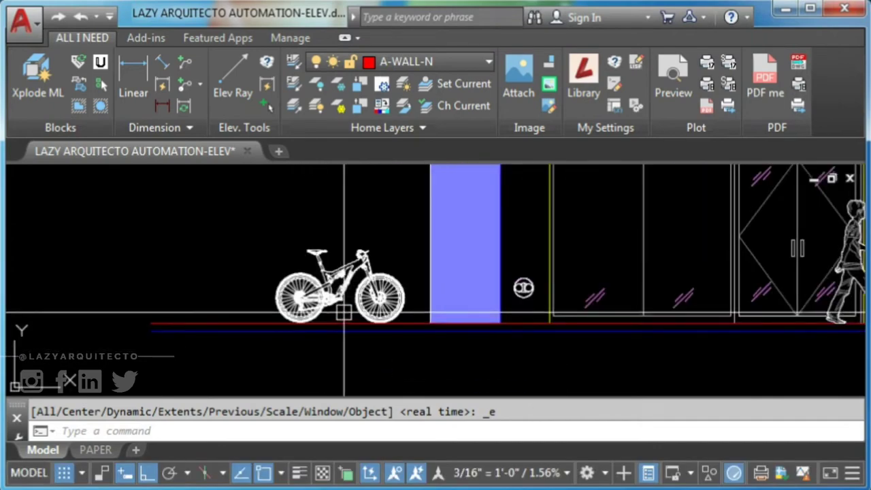
pyautogui.scroll(3, 346, 290)
pyautogui.click(369, 288)
pyautogui.write('x')
pyautogui.press('Return')
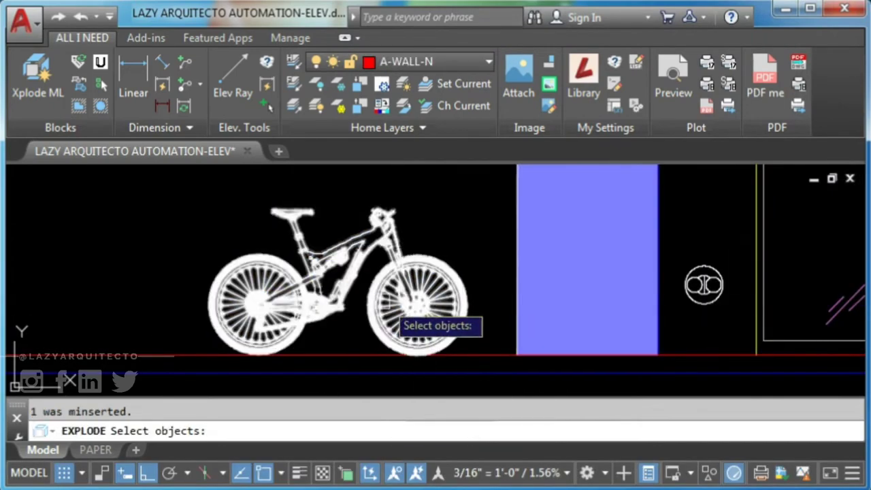
# Draw a rectangle enclosing the bicycle and start the BOUNDARY command.
pyautogui.press('Return')
pyautogui.press('Escape')
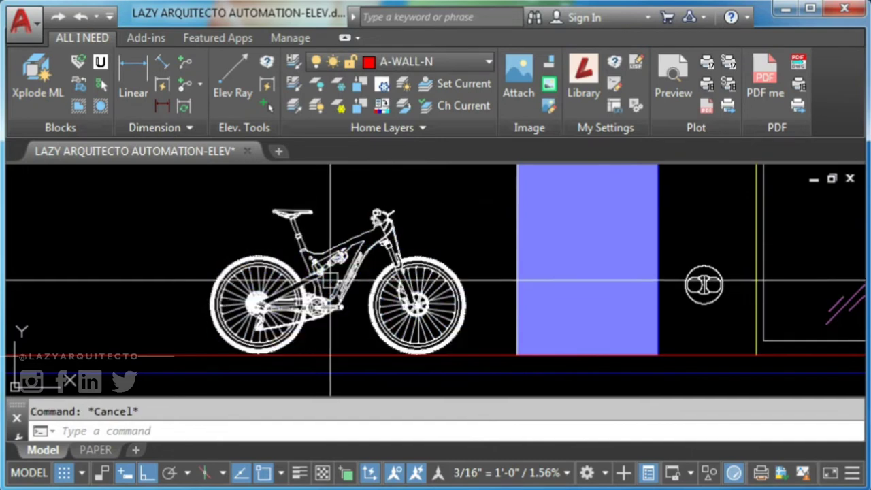
pyautogui.write('REC')
pyautogui.press('Return')
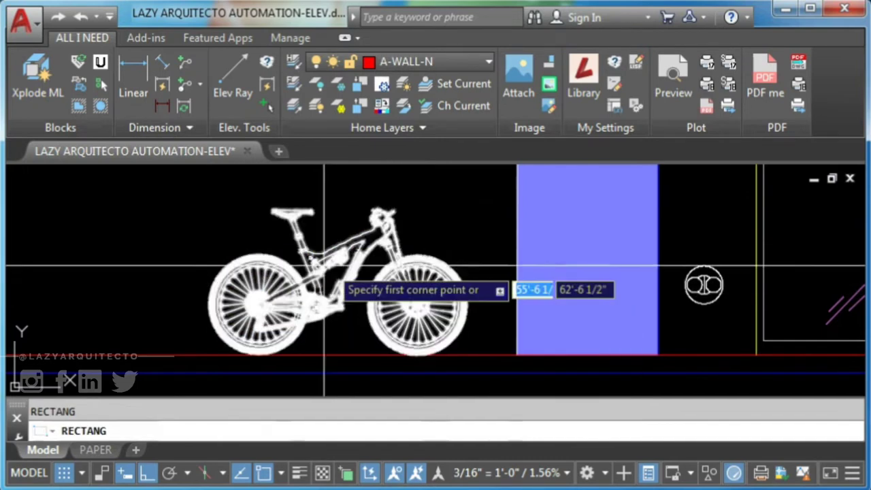
pyautogui.click(189, 183)
pyautogui.click(479, 355)
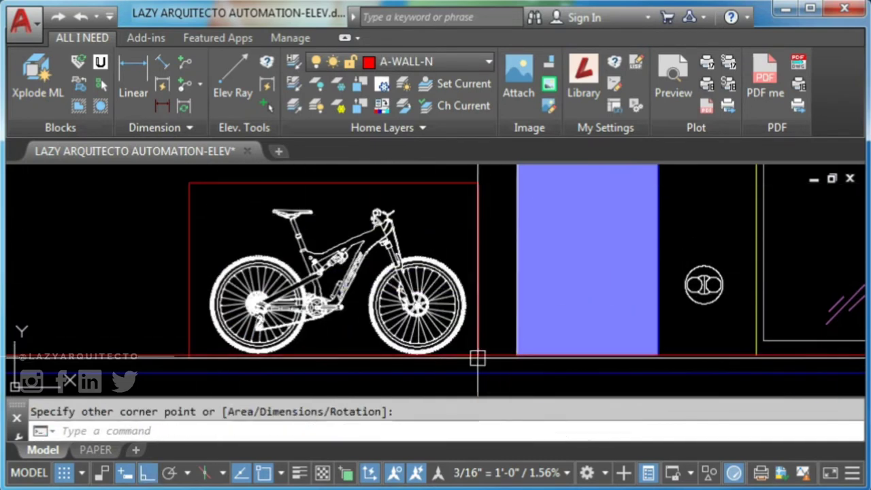
pyautogui.write('BO')
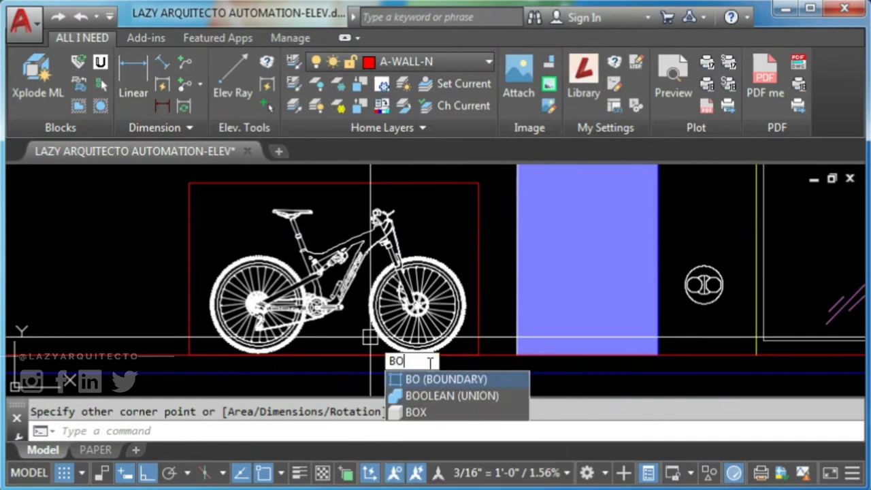
pyautogui.click(442, 379)
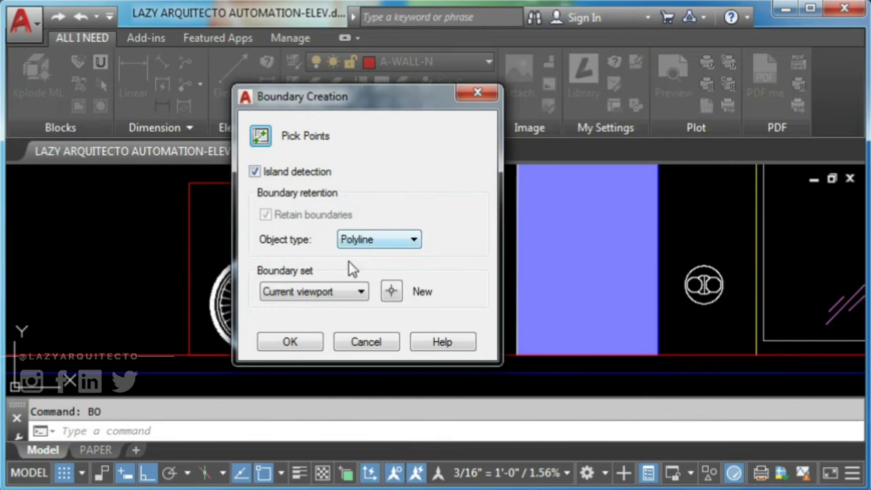
# Pick a point inside the rectangle to create red boundary polylines around the bicycle.
pyautogui.click(288, 341)
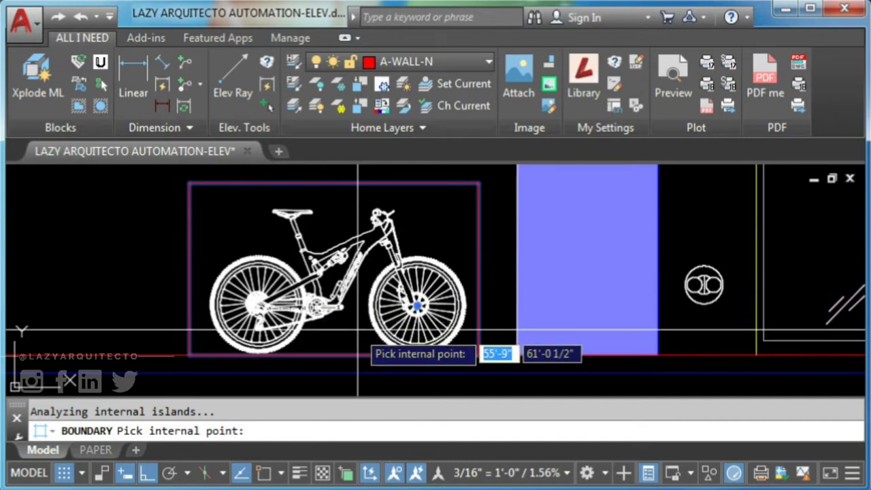
pyautogui.press('Return')
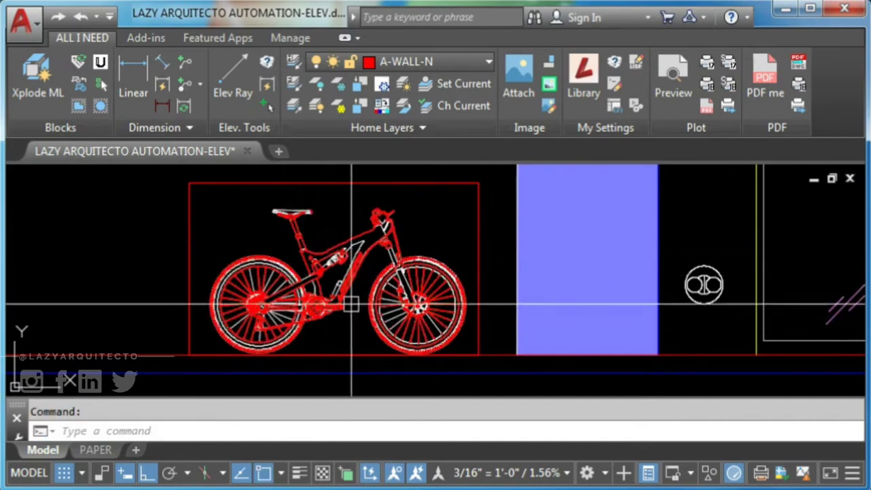
# Erase the rectangle, its outer boundary and the original bicycle, keeping the red outline.
pyautogui.click(361, 190)
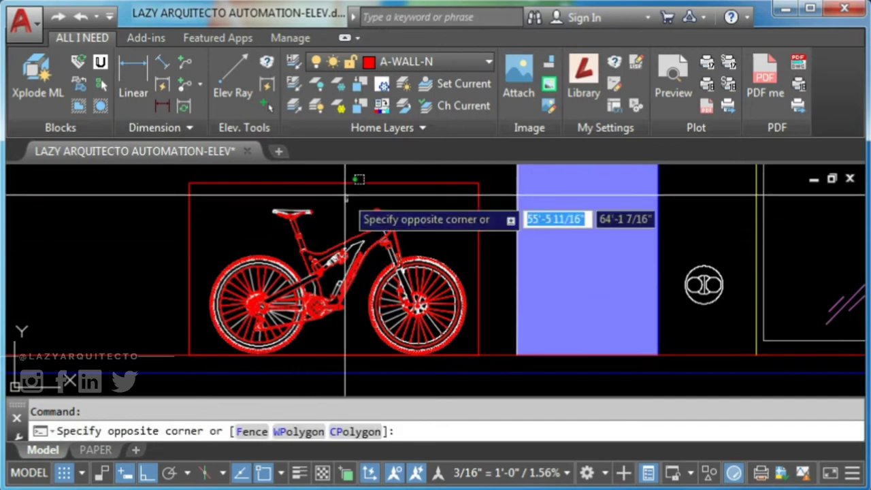
pyautogui.click(334, 182)
pyautogui.press('Delete')
pyautogui.scroll(6, 324, 207)
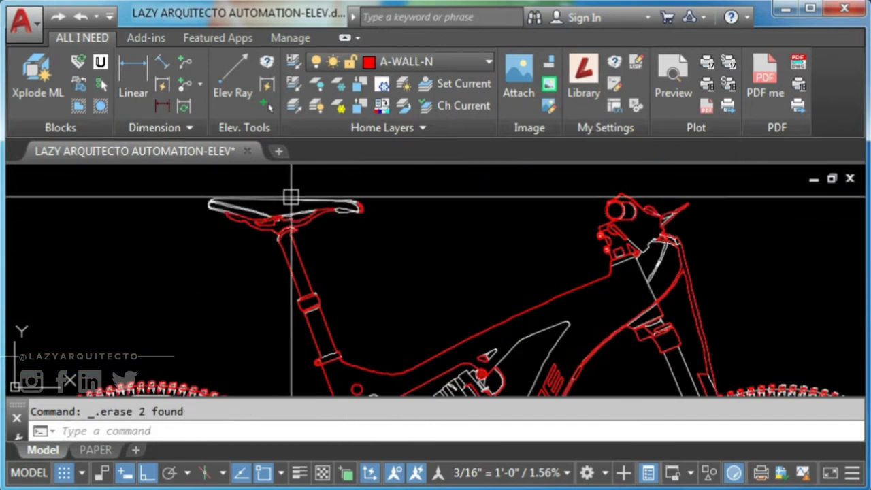
pyautogui.press('Delete')
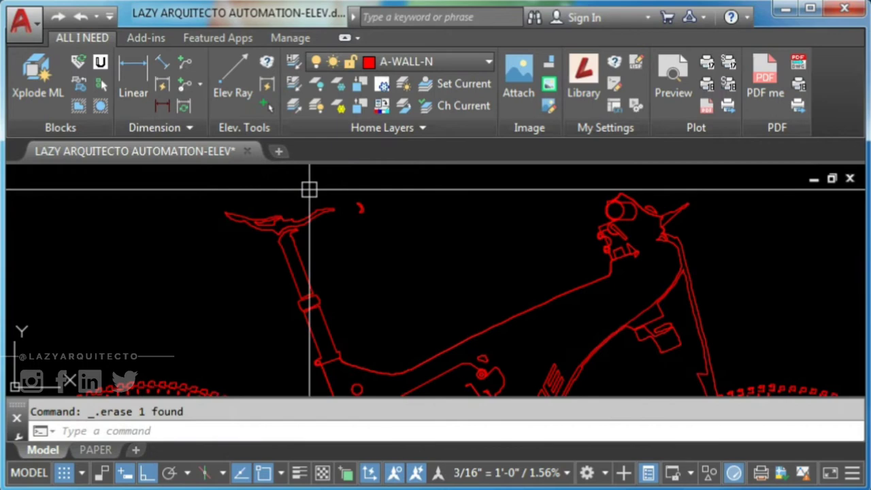
pyautogui.scroll(-3, 310, 188)
pyautogui.scroll(-2, 340, 243)
pyautogui.scroll(3, 301, 194)
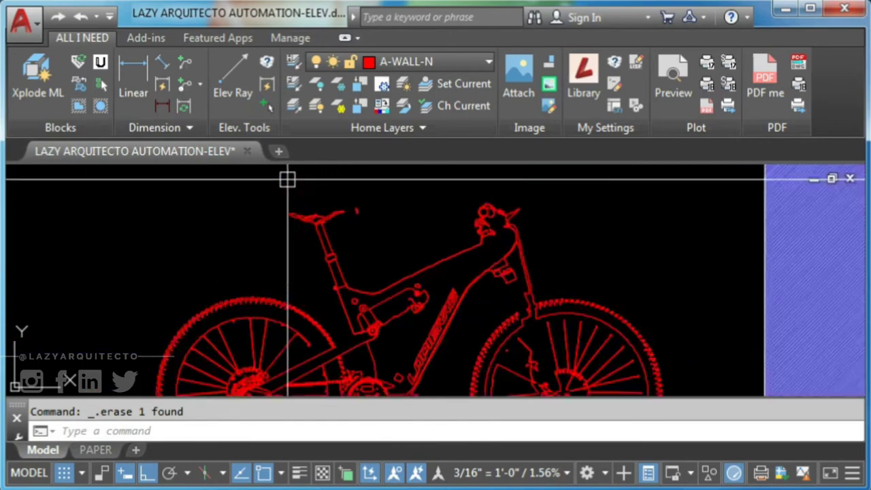
pyautogui.scroll(2, 288, 178)
# Trace a line along the seat top from its left tip, then cancel it.
pyautogui.write('l')
pyautogui.press('Return')
pyautogui.scroll(2, 296, 246)
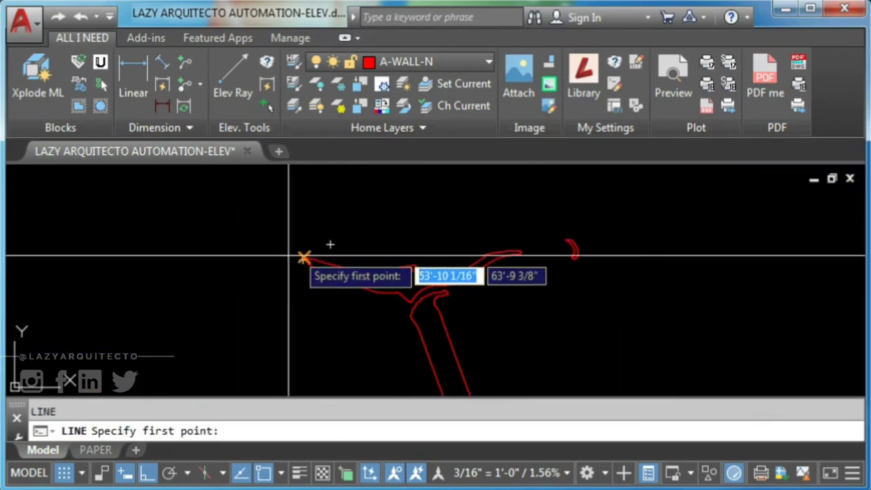
pyautogui.click(302, 259)
pyautogui.click(428, 227)
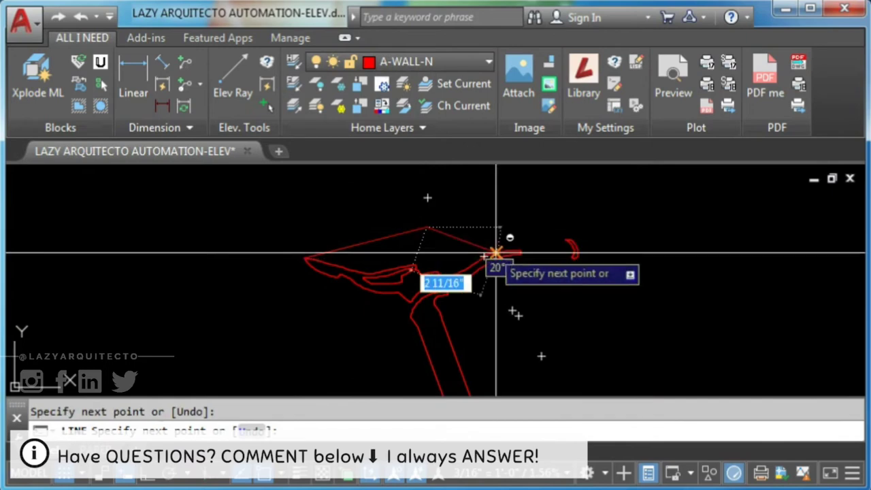
pyautogui.click(523, 228)
pyautogui.press('Escape')
pyautogui.press('Return')
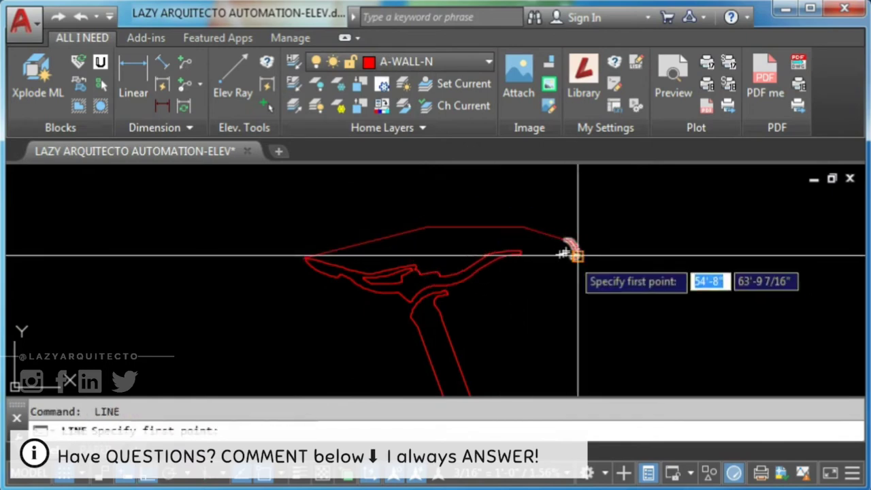
# Turn off snap, start a line at the saddle tip, cancel it, and pan across the bike.
pyautogui.scroll(3, 580, 262)
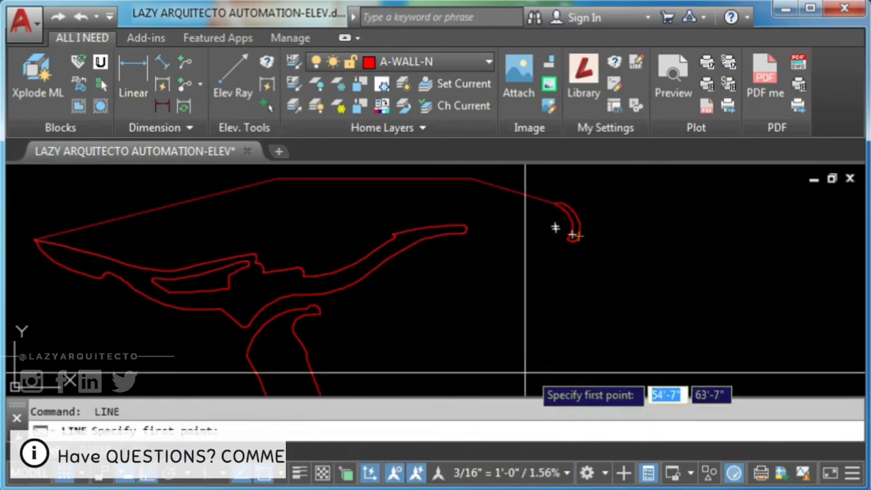
pyautogui.click(63, 472)
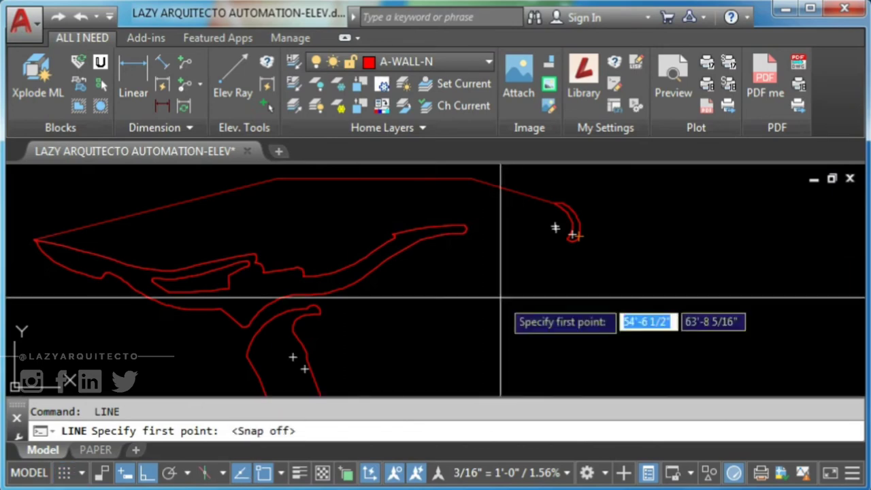
pyautogui.click(574, 236)
pyautogui.press('Escape')
pyautogui.scroll(-3, 436, 210)
pyautogui.scroll(-3, 544, 358)
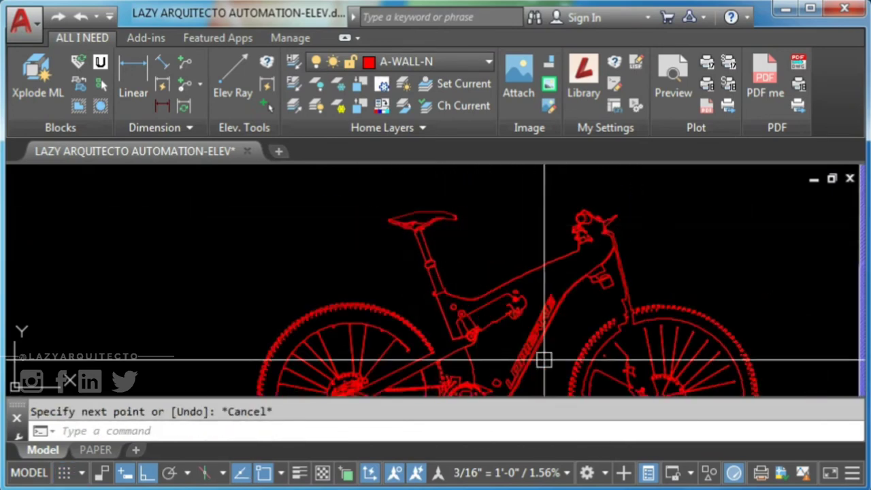
pyautogui.moveTo(524, 261); pyautogui.dragTo(507, 273, button='middle')
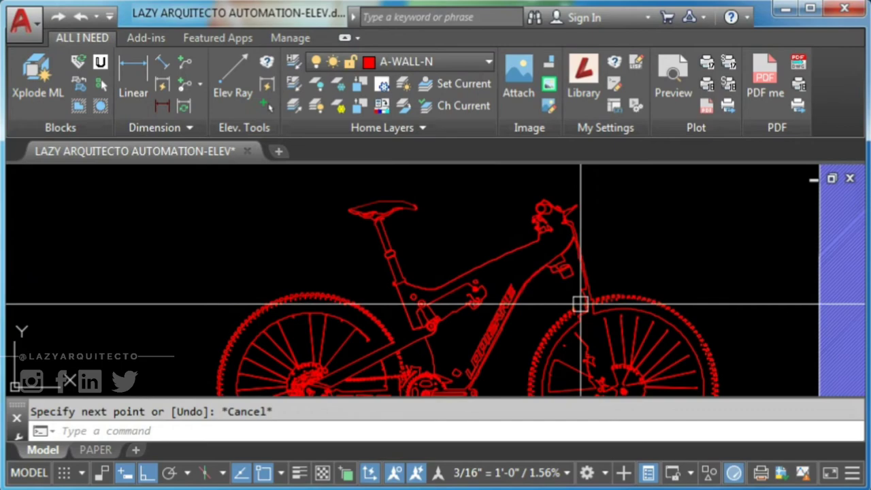
pyautogui.scroll(3, 581, 300)
pyautogui.press('Return')
# Cancel the line and retry EXPLODE, which finds nothing to explode.
pyautogui.click(563, 251)
pyautogui.press('Escape')
pyautogui.scroll(-5, 563, 251)
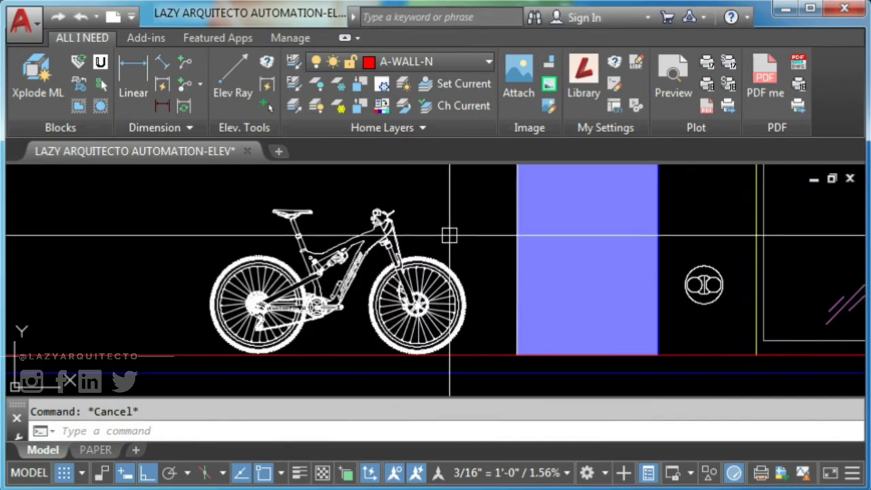
pyautogui.write('X')
pyautogui.press('Return')
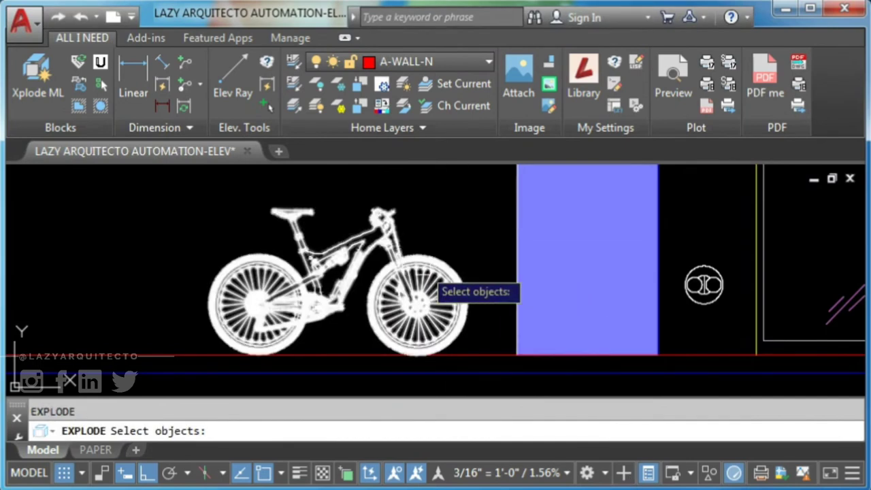
pyautogui.press('Return')
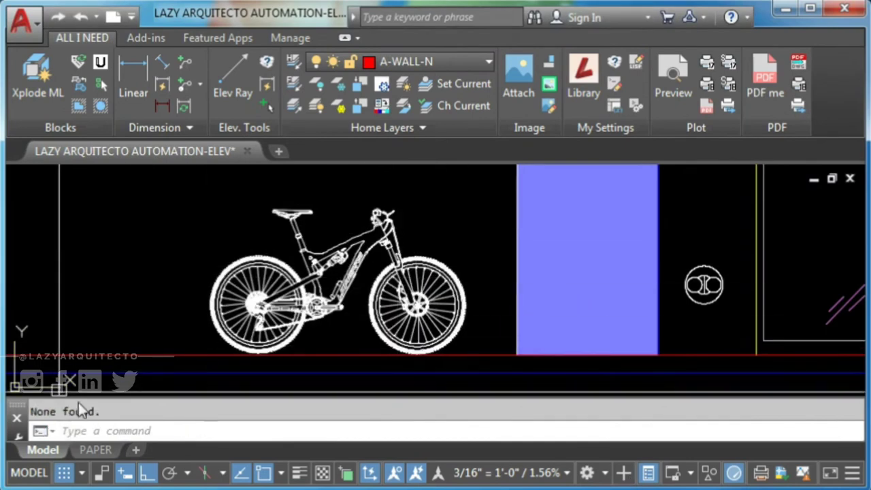
pyautogui.press('Escape')
# Copy the whole bike block to the clipboard and start a new drawing.
pyautogui.click(219, 239)
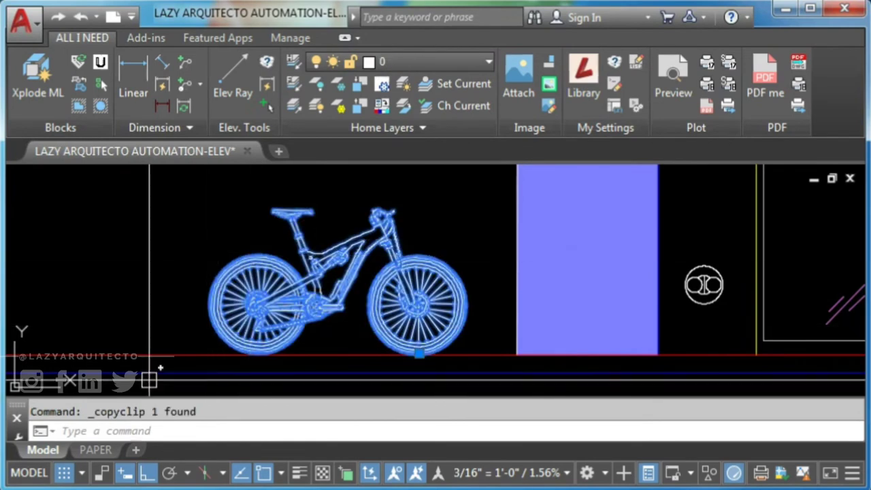
pyautogui.press('Escape')
pyautogui.click(113, 20)
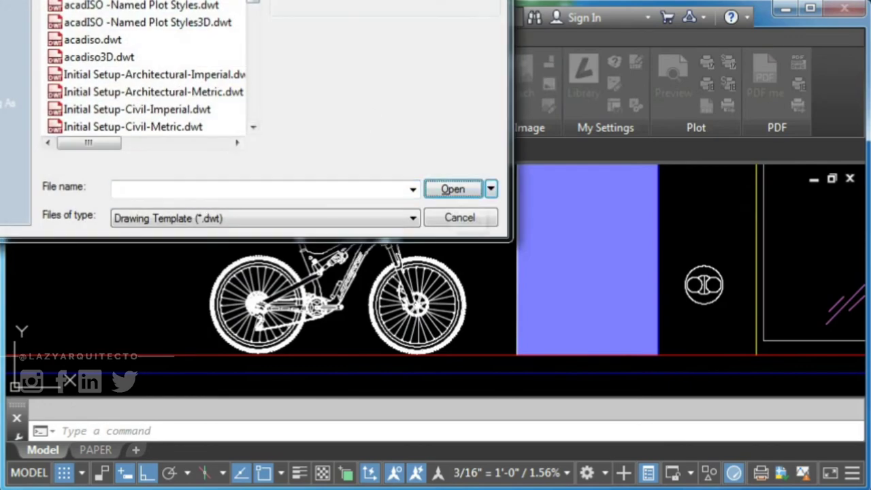
# Create Drawing2 from the default template and paste the copied bicycle into it.
pyautogui.press('Return')
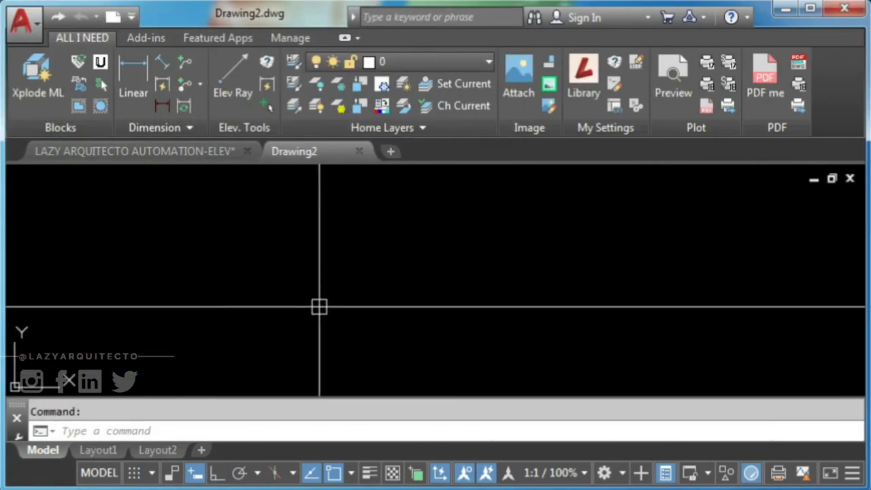
pyautogui.hotkey('ctrl', 'v')
pyautogui.scroll(-5, 326, 300)
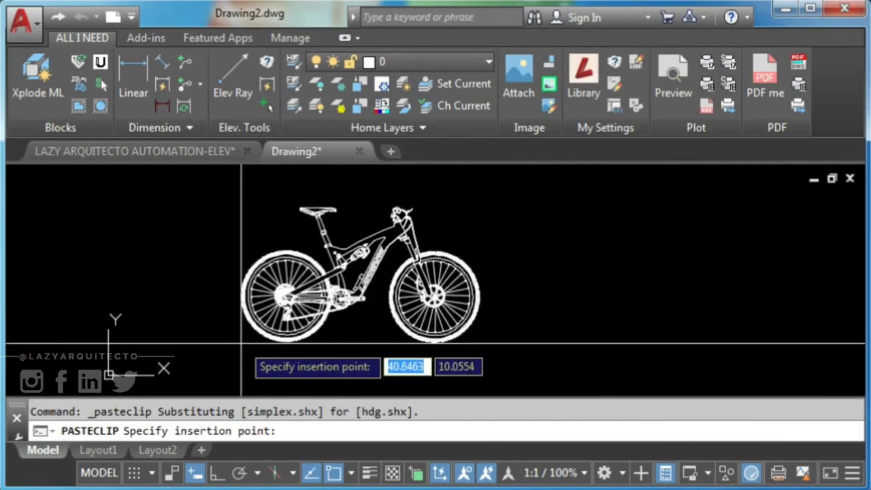
pyautogui.click(332, 295)
pyautogui.press('Escape')
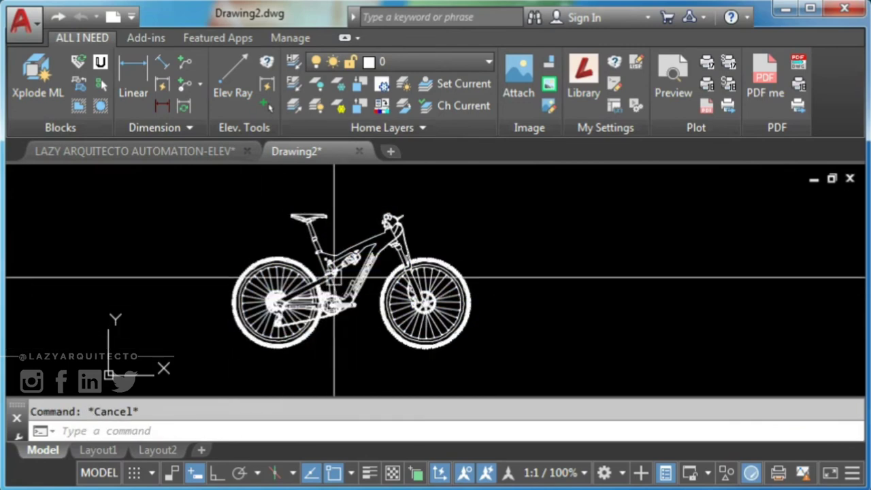
# Export Drawing2's bicycle as a V7 DGN file named BIKE.dgn with default export settings.
pyautogui.write('EXPOR')
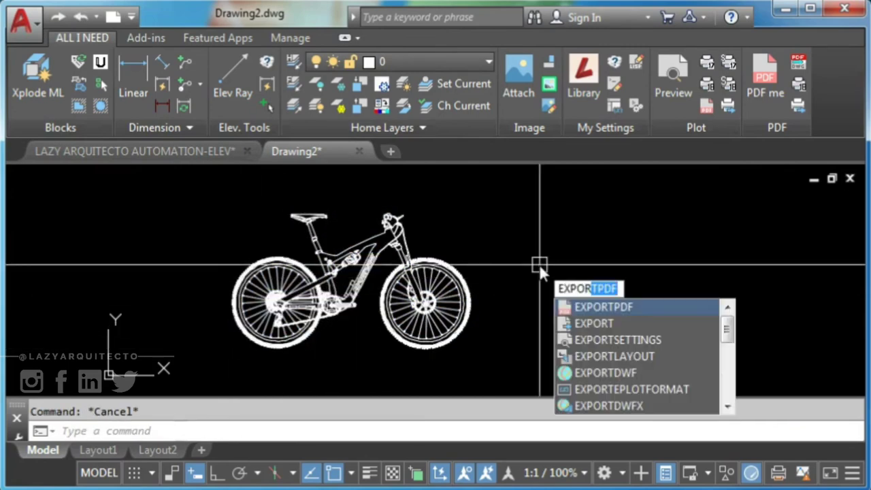
pyautogui.click(597, 323)
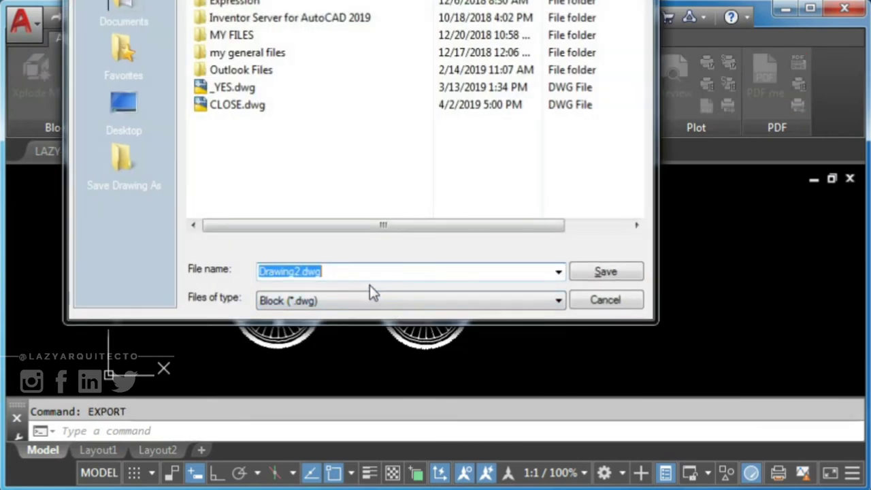
pyautogui.click(332, 303)
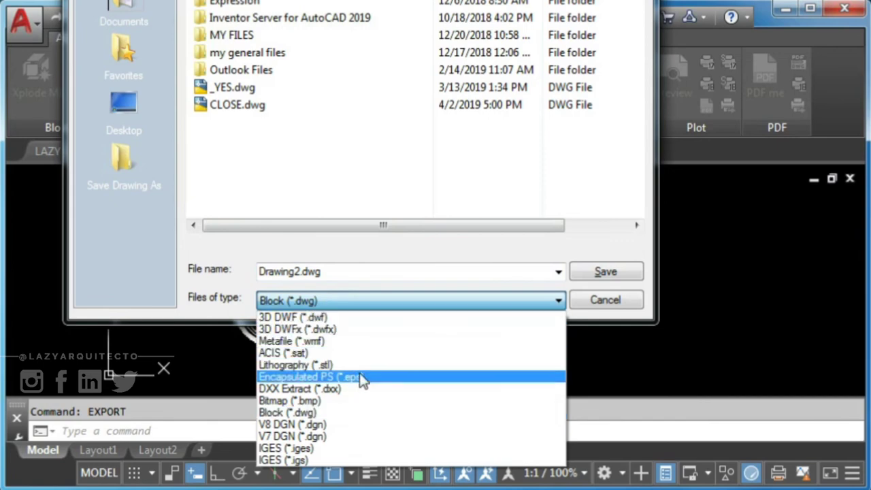
pyautogui.click(320, 439)
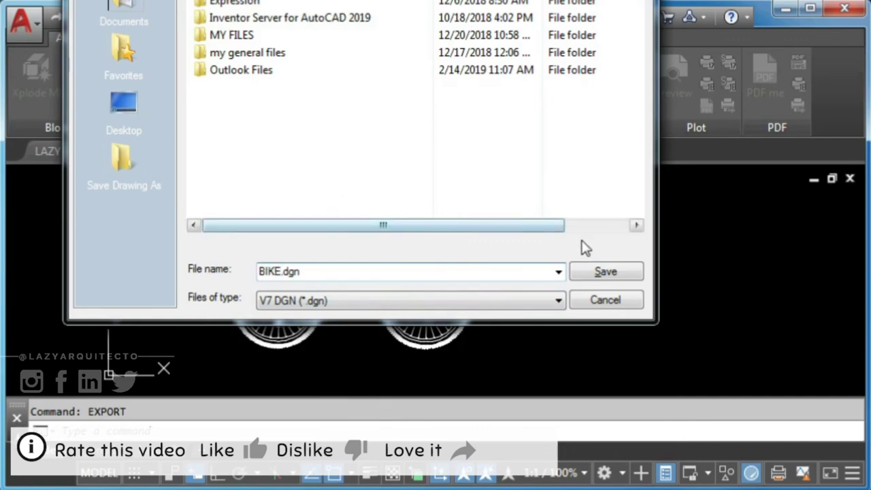
pyautogui.click(605, 272)
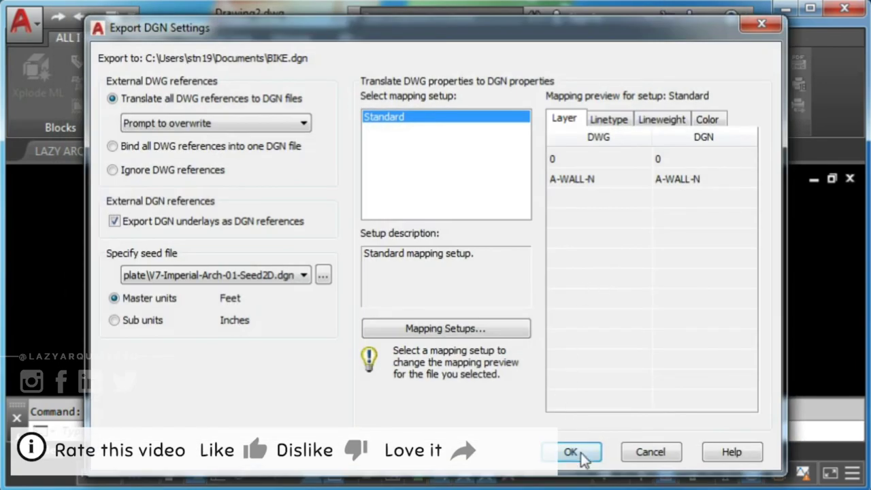
pyautogui.click(582, 454)
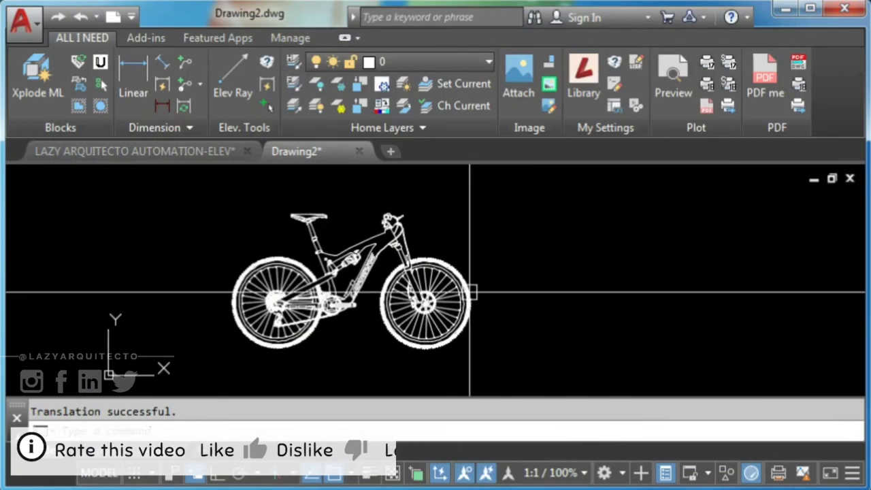
# Import BIKE.dgn as a MicroStation DGN into new Drawing3 and select the imported bike.
pyautogui.click(381, 241)
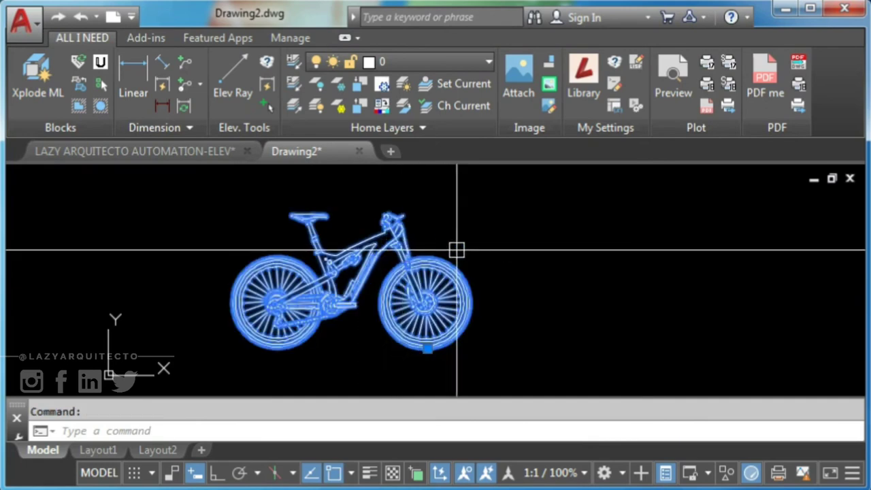
pyautogui.write('IMPORT')
pyautogui.press('Return')
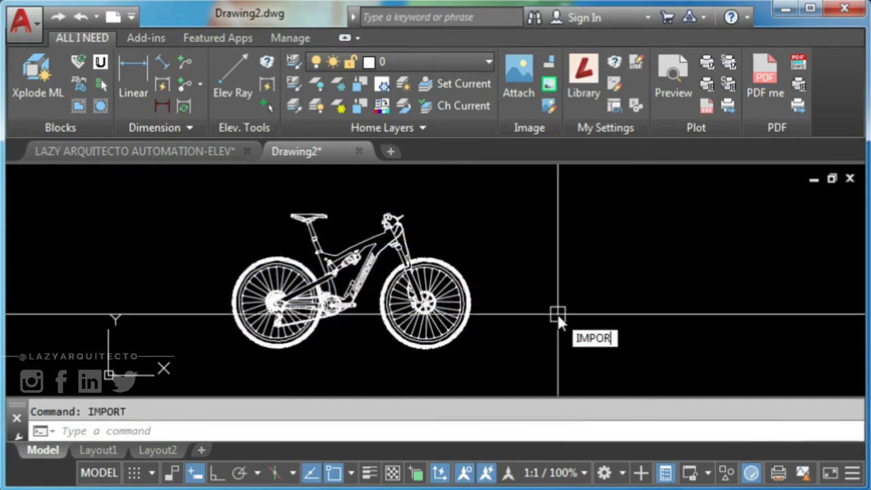
pyautogui.click(633, 355)
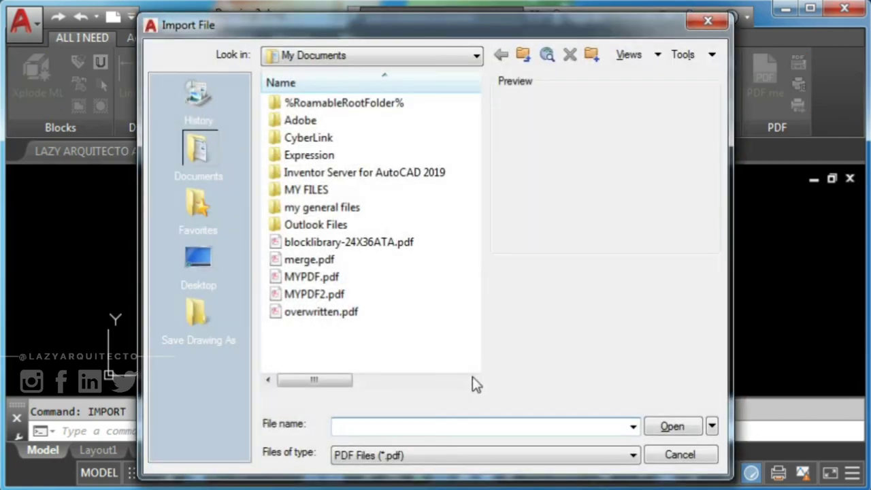
pyautogui.click(446, 451)
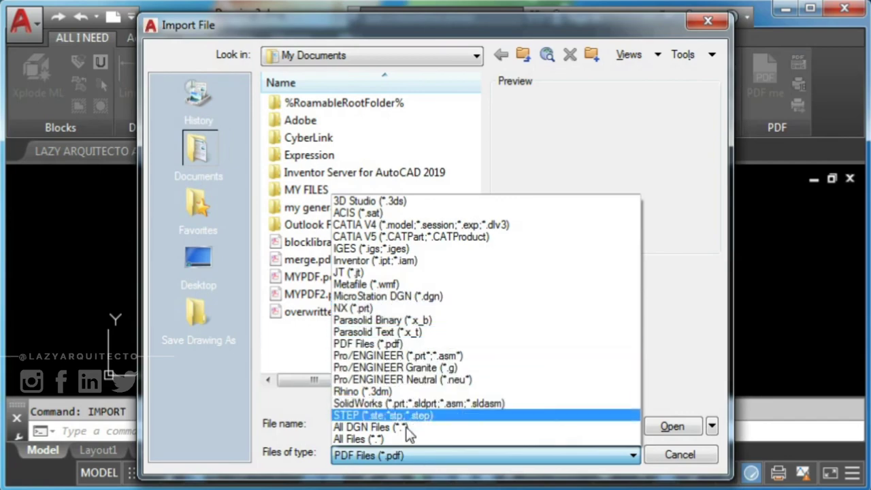
pyautogui.click(418, 297)
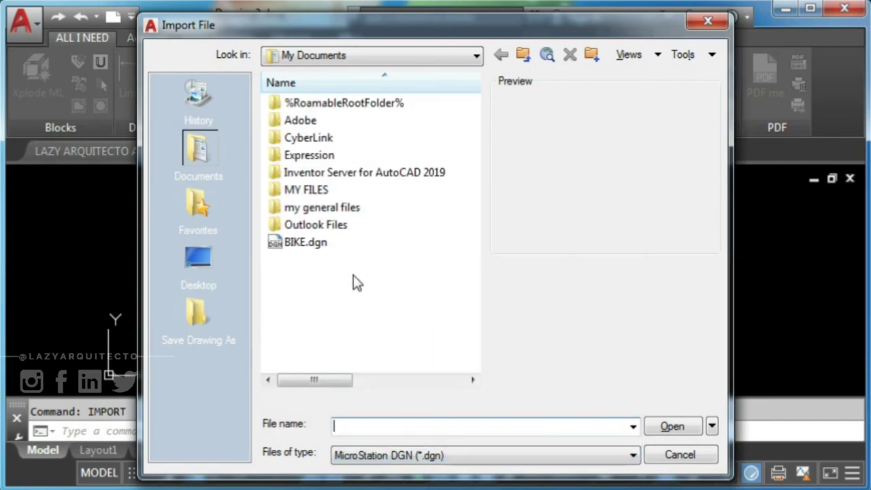
pyautogui.click(307, 249)
pyautogui.click(657, 427)
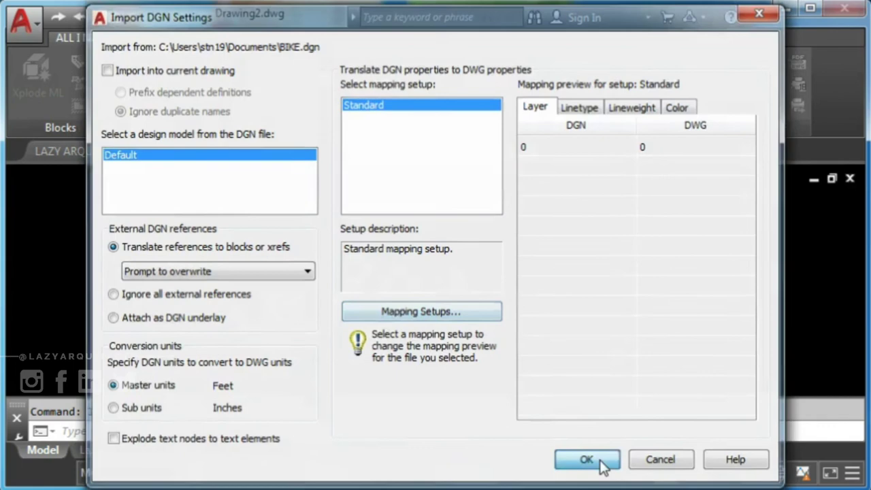
pyautogui.click(598, 463)
pyautogui.click(340, 277)
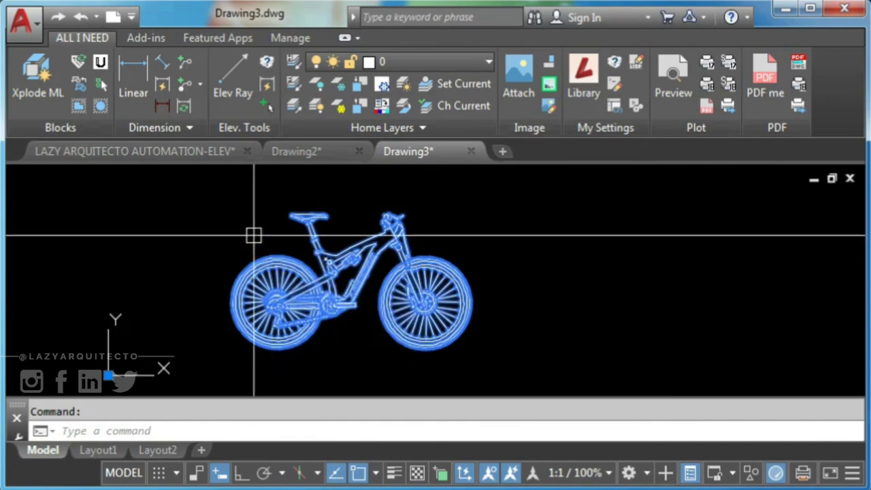
pyautogui.write('X')
# Explode the imported bike block once and window-select the result.
pyautogui.press('Return')
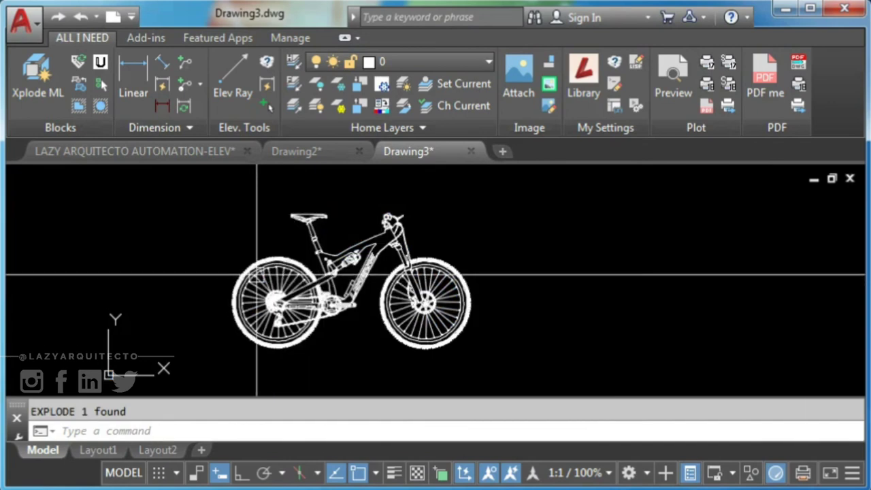
pyautogui.click(215, 196)
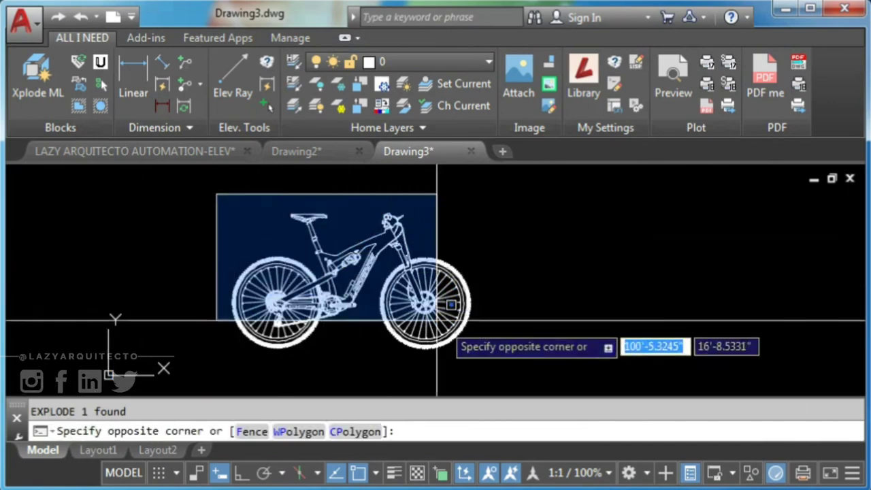
pyautogui.click(475, 343)
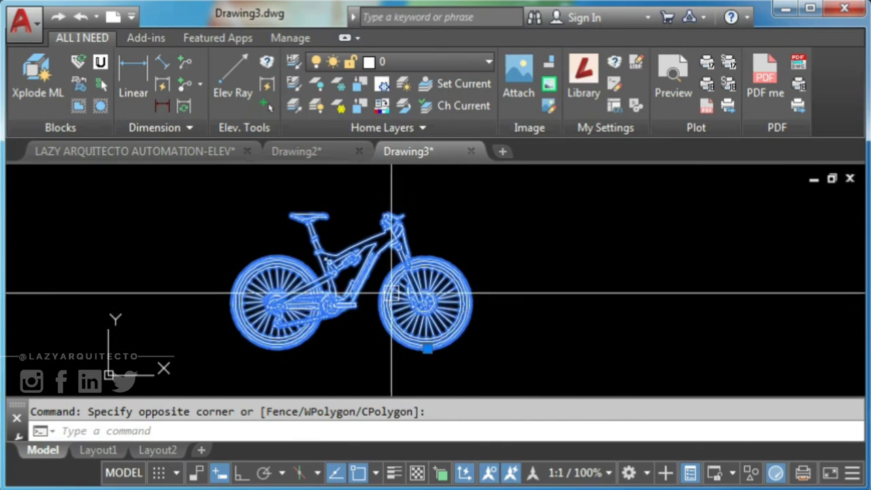
pyautogui.press('Escape')
# Explode the whole bike a second time, then pick a rear-frame piece to confirm it's separate.
pyautogui.write('x')
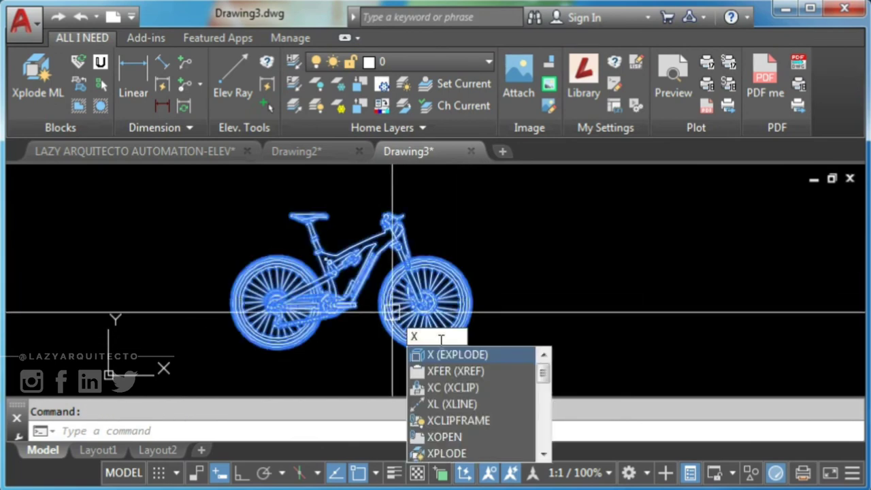
pyautogui.press('Return')
pyautogui.click(219, 187)
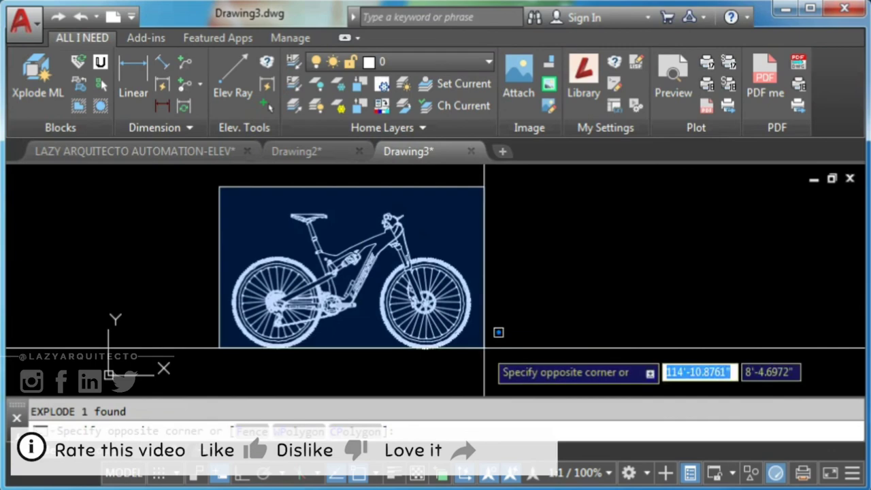
pyautogui.click(484, 347)
pyautogui.press('Return')
pyautogui.click(317, 295)
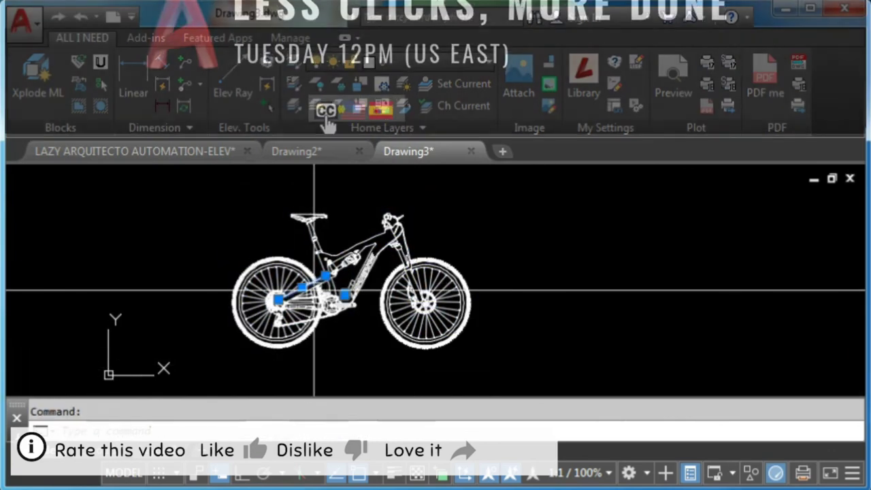
pyautogui.press('Escape')
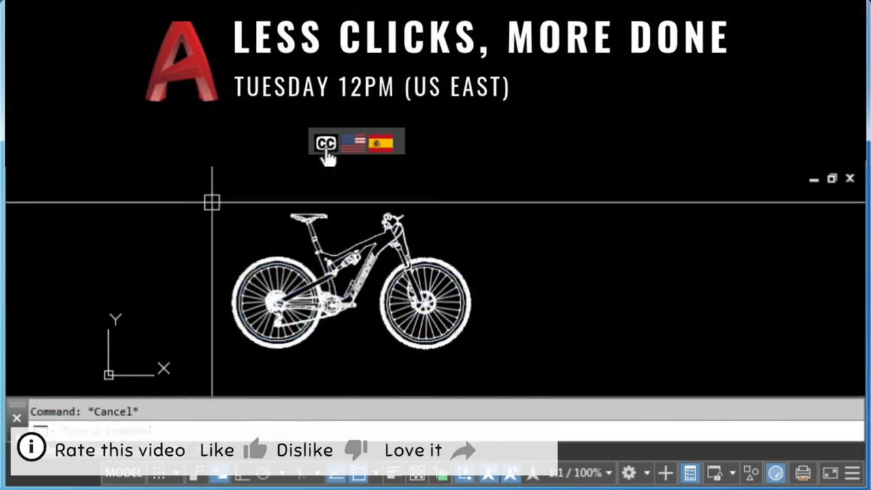